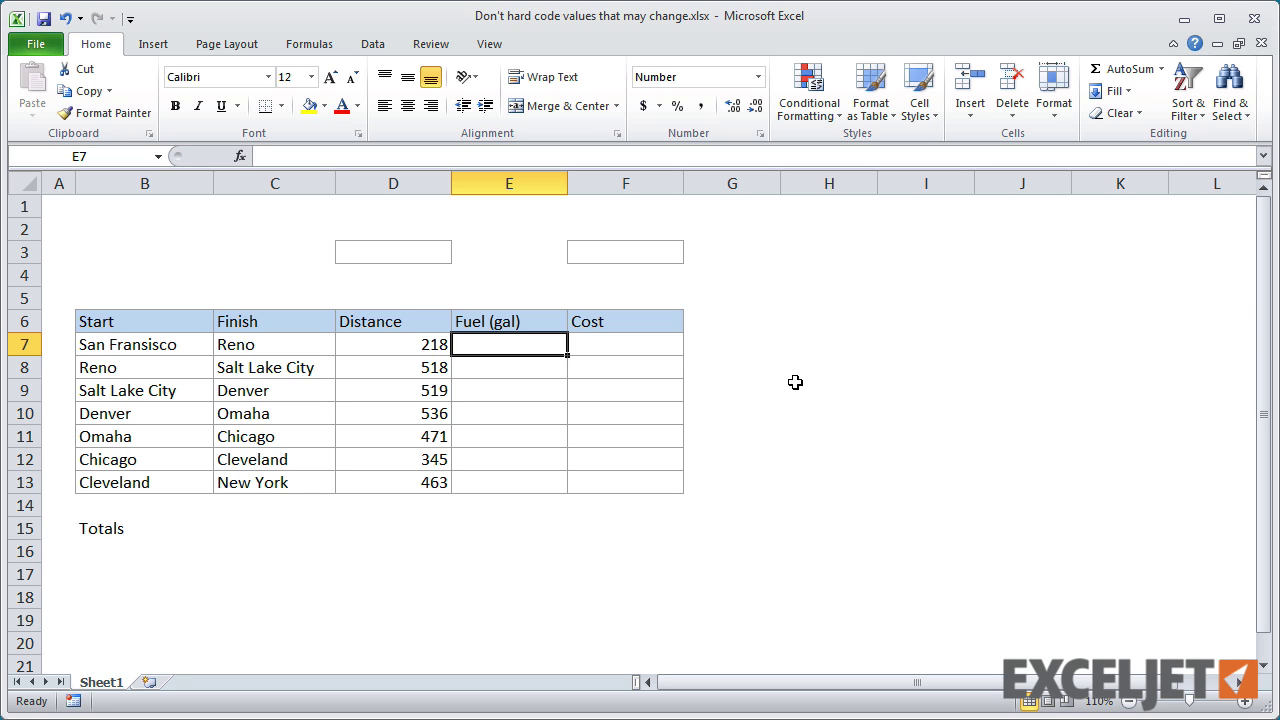
# - Calculate fuel for the first leg with =D7/25 in E7 and copy the formula down through E13
pyautogui.write('=')
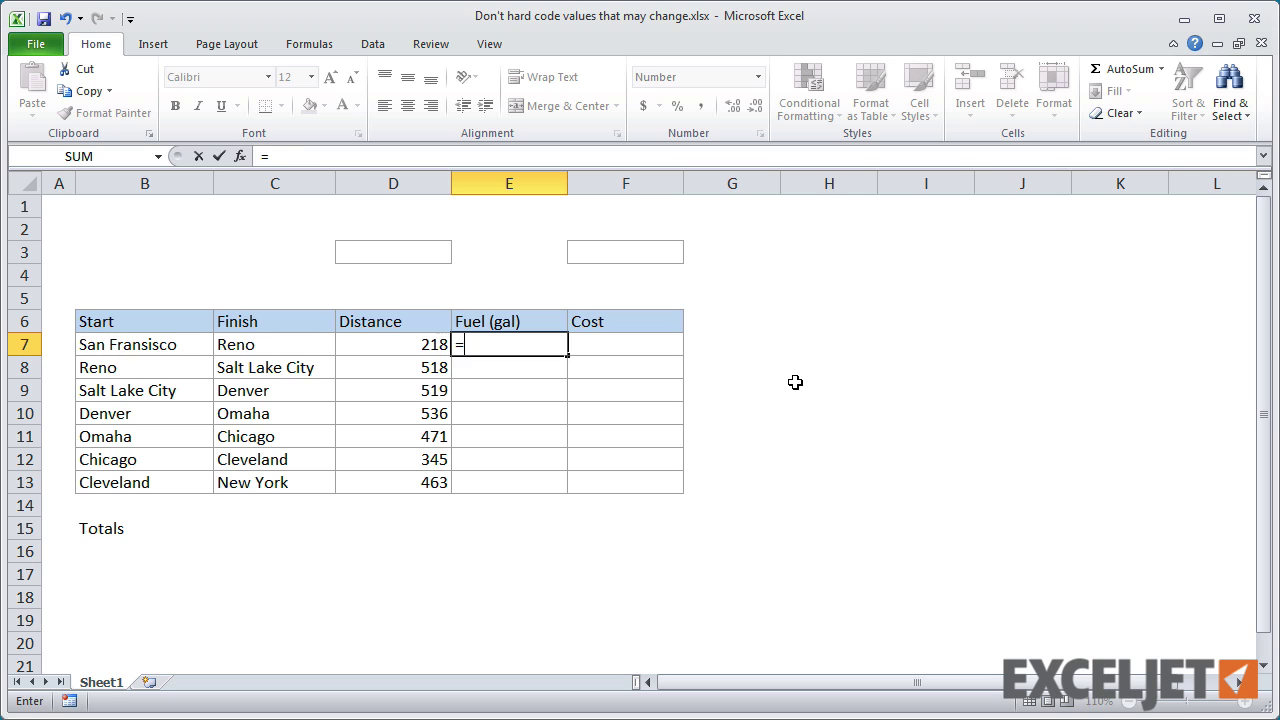
pyautogui.press('Left')
pyautogui.write('/')
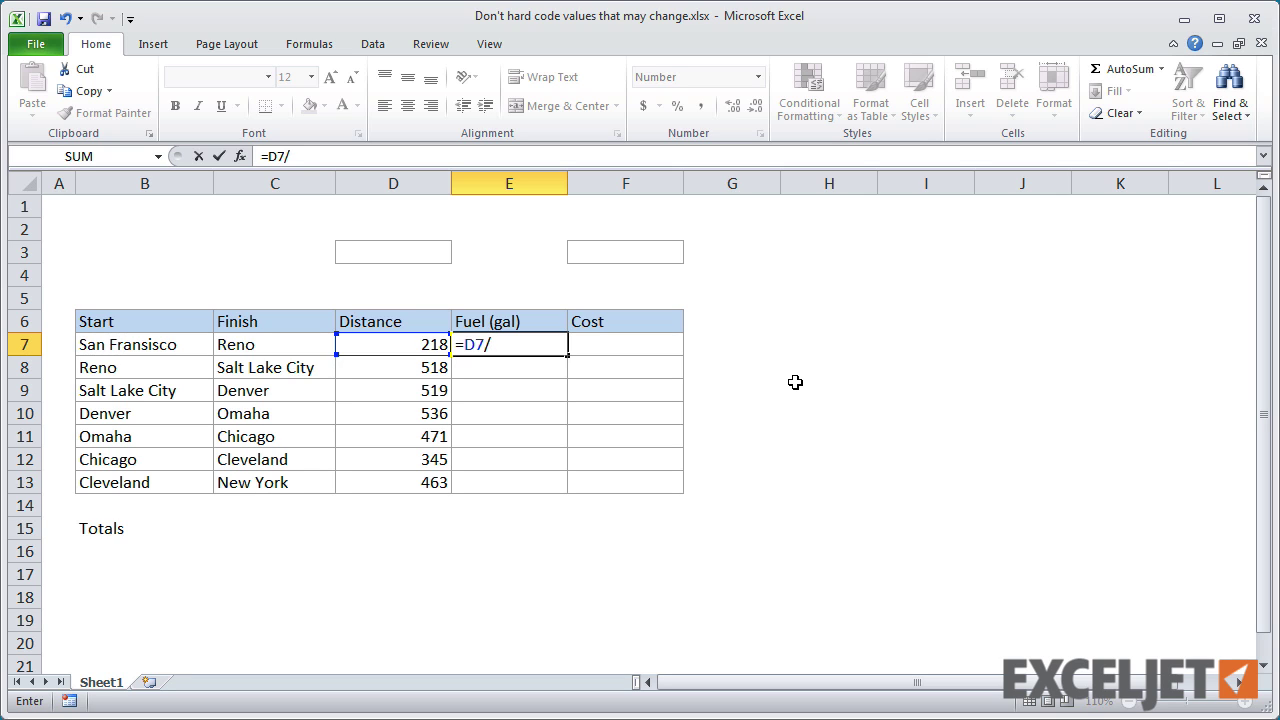
pyautogui.write('25')
pyautogui.press('Return')
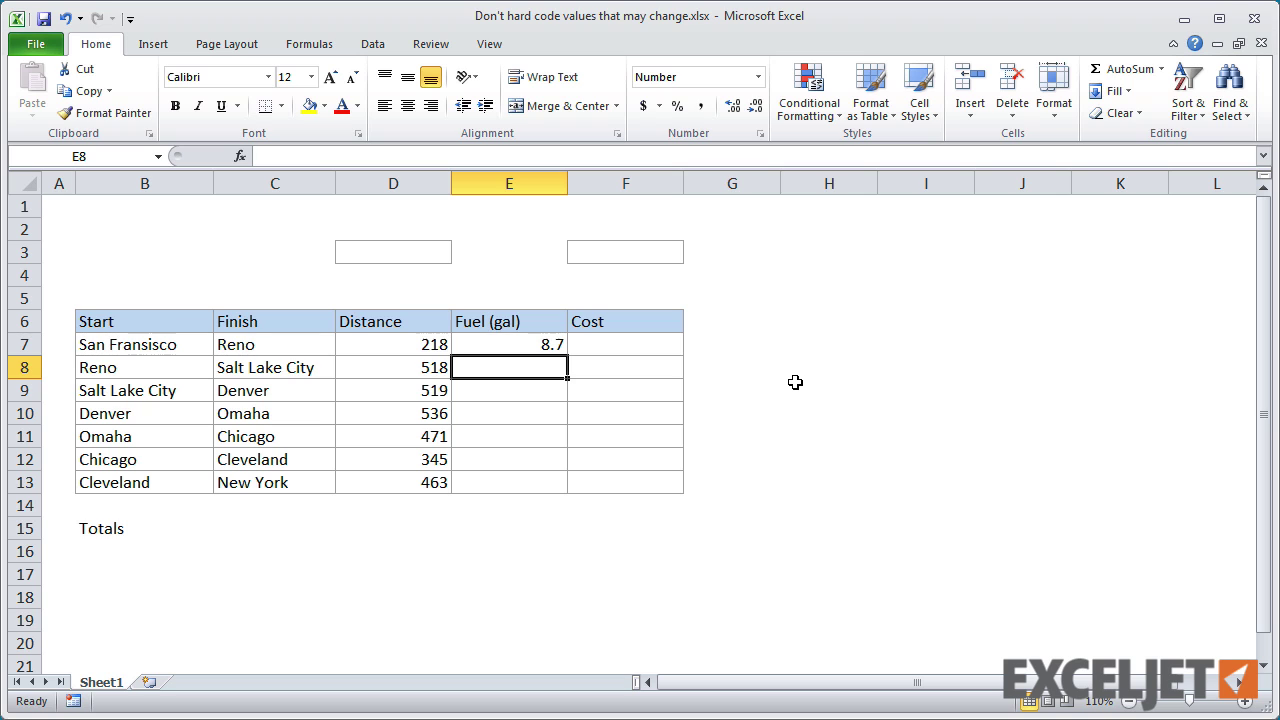
pyautogui.click(553, 347)
pyautogui.doubleClick(567, 356)
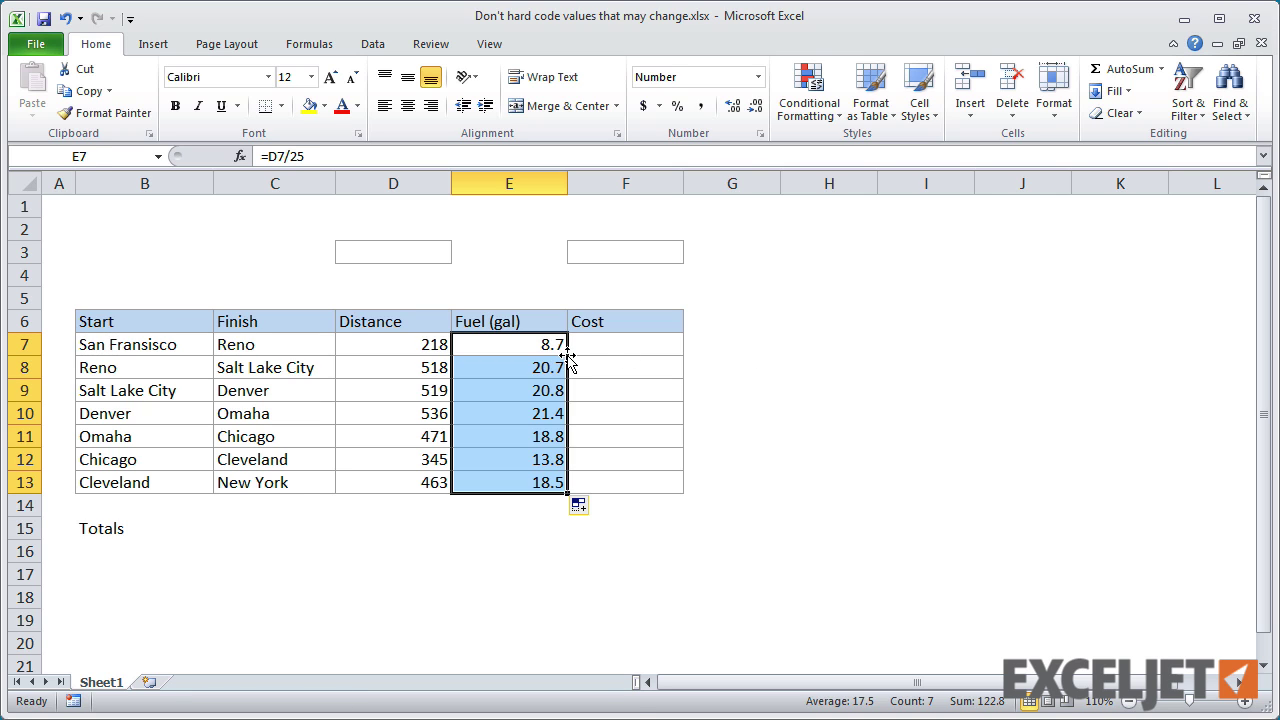
pyautogui.click(548, 344)
# - Calculate the first leg's cost with =E7*2.50 in F7 and copy the formula down through F13
pyautogui.click(668, 344)
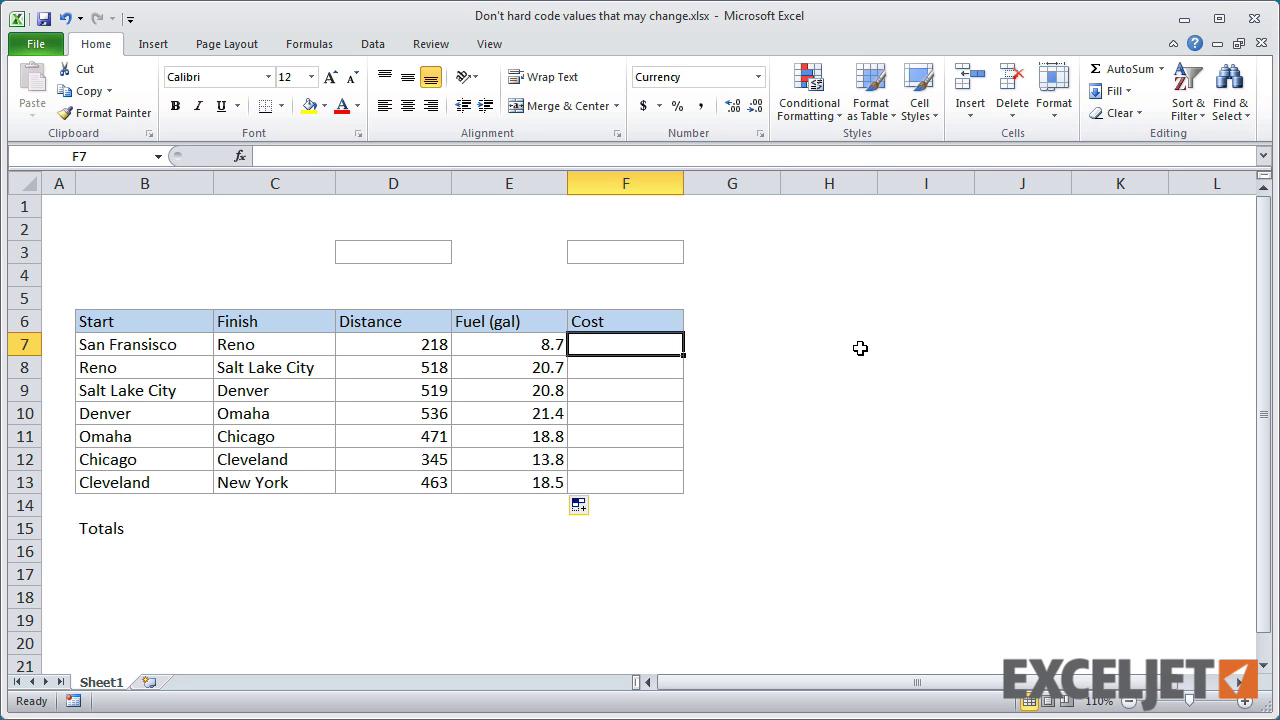
pyautogui.write('=')
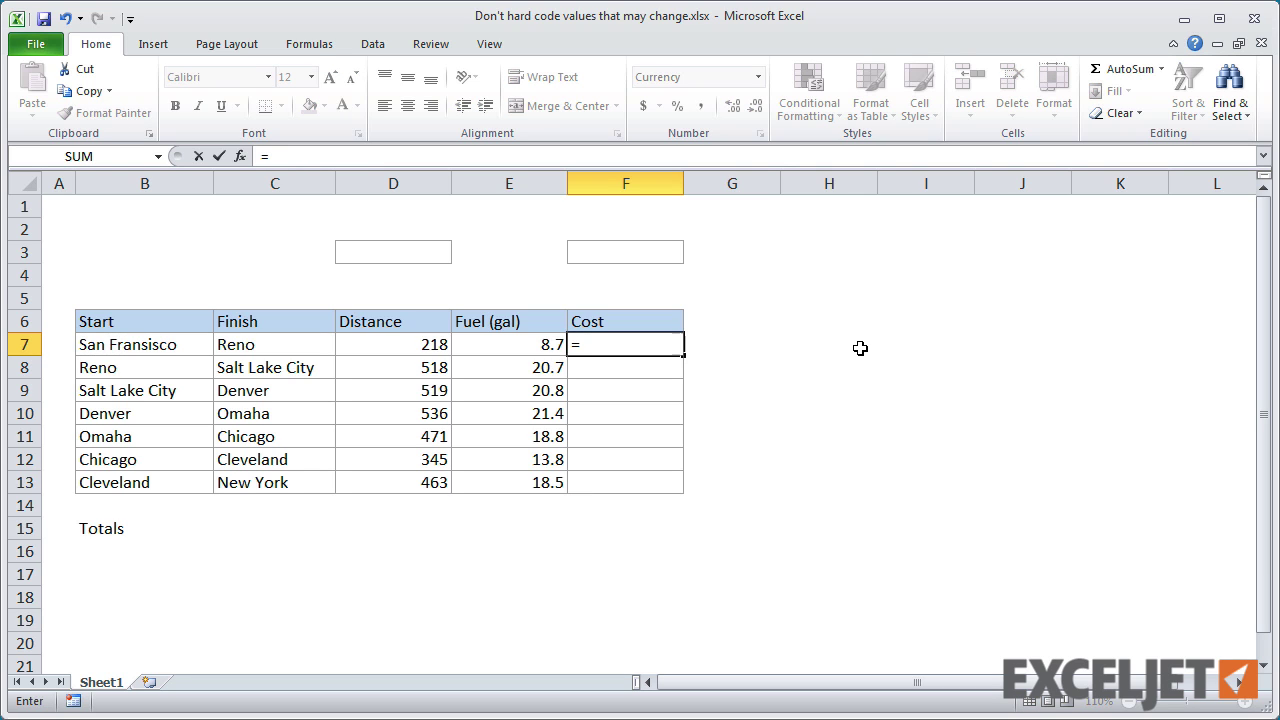
pyautogui.press('Left')
pyautogui.write('*')
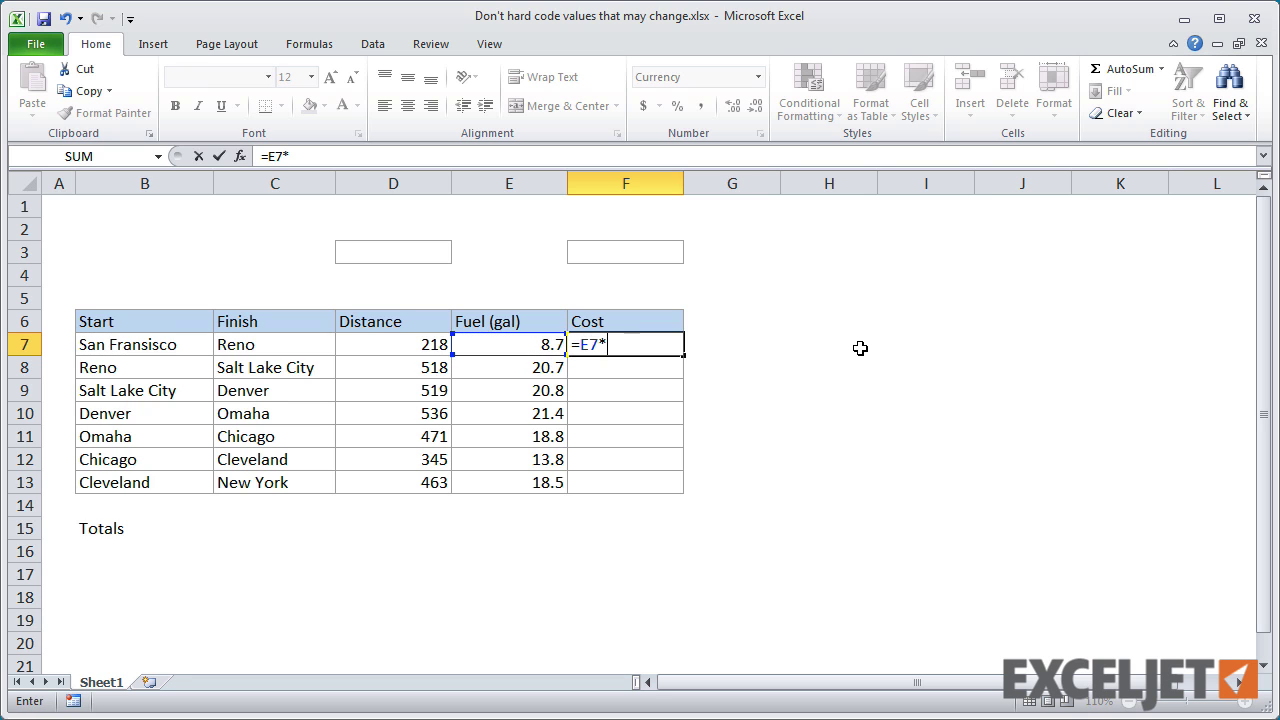
pyautogui.write('2.50')
pyautogui.press('Return')
pyautogui.click(640, 344)
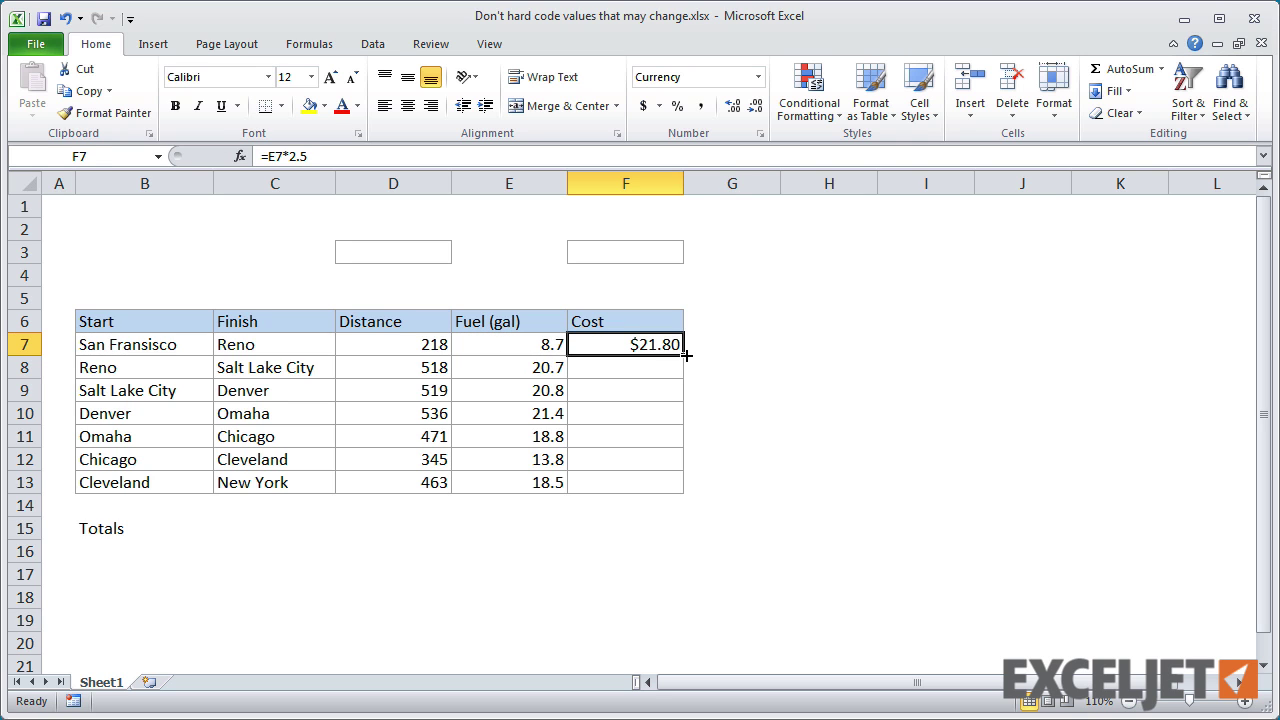
pyautogui.doubleClick(683, 356)
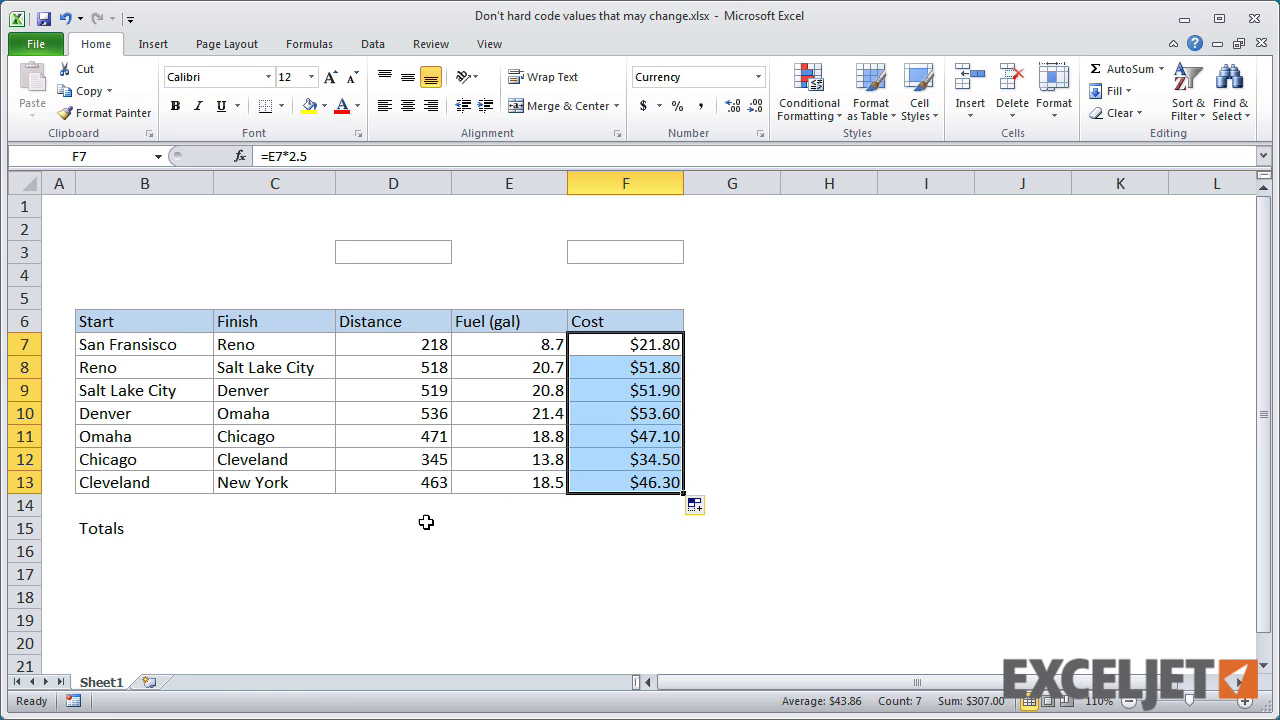
# - Add AutoSum totals for Distance, Fuel and Cost in cells D15:F15 of the Totals row
pyautogui.moveTo(416, 522); pyautogui.dragTo(611, 521)
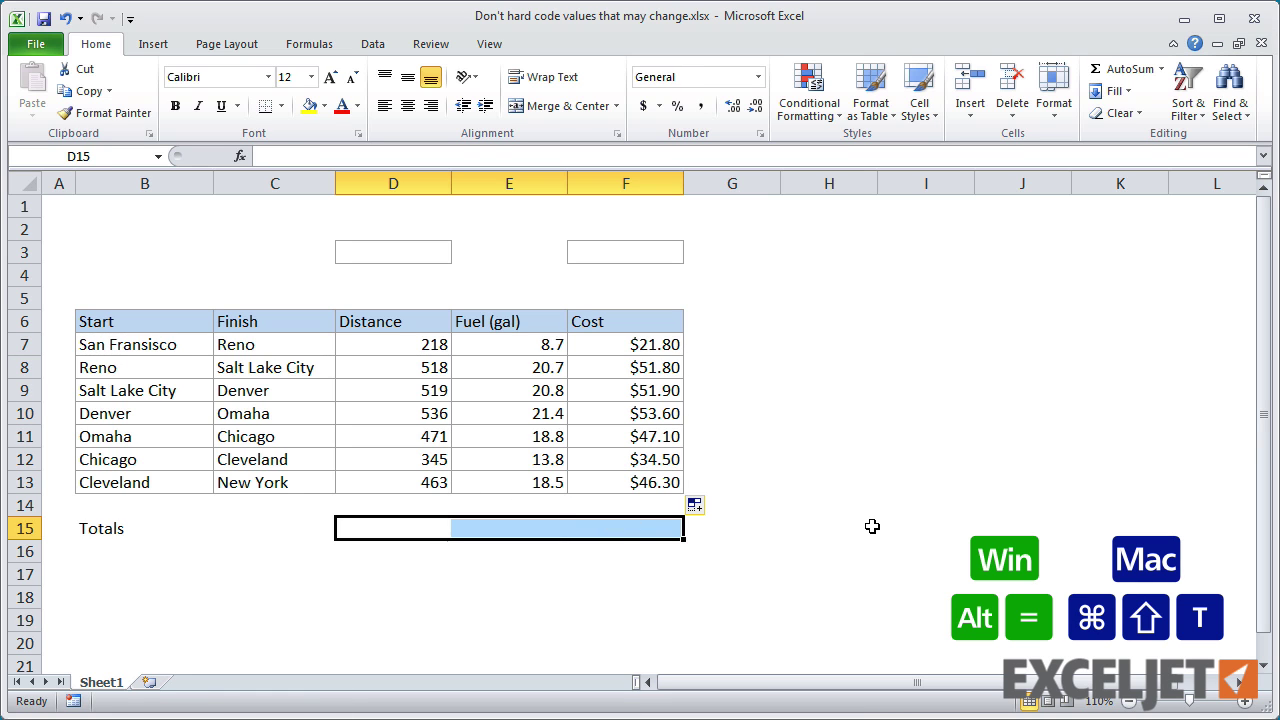
pyautogui.hotkey('alt', '=')
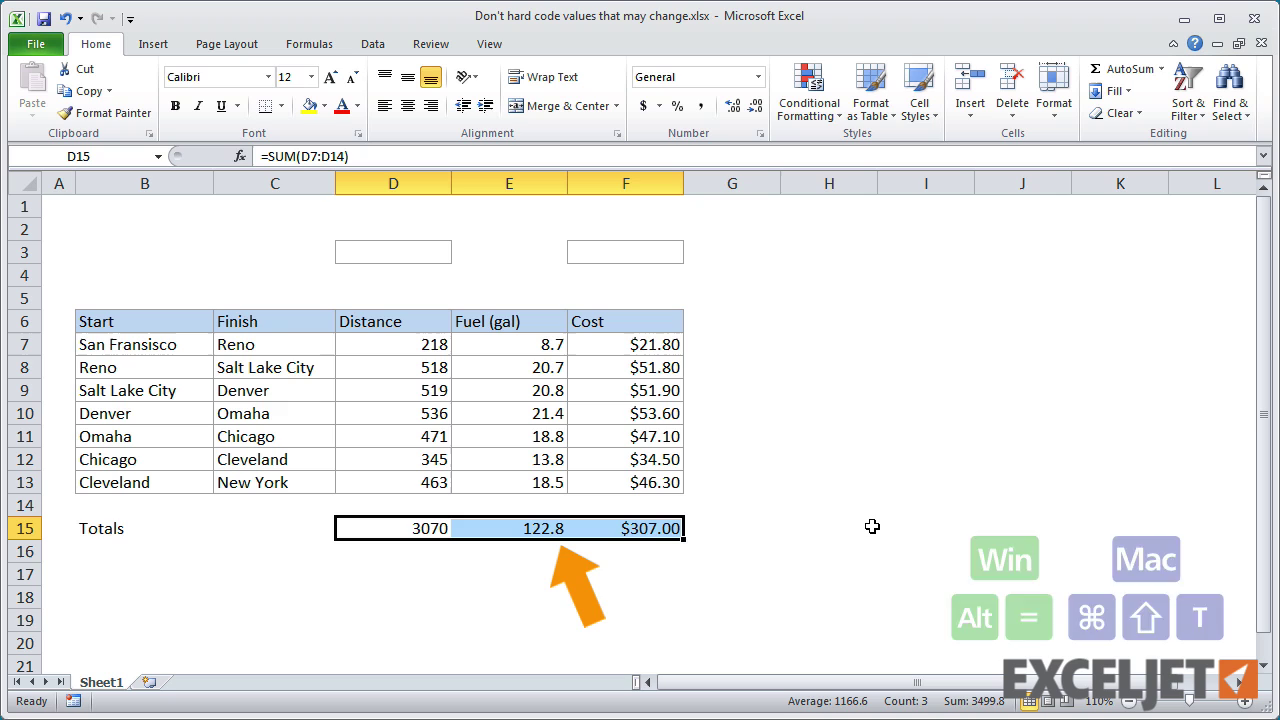
pyautogui.click(381, 581)
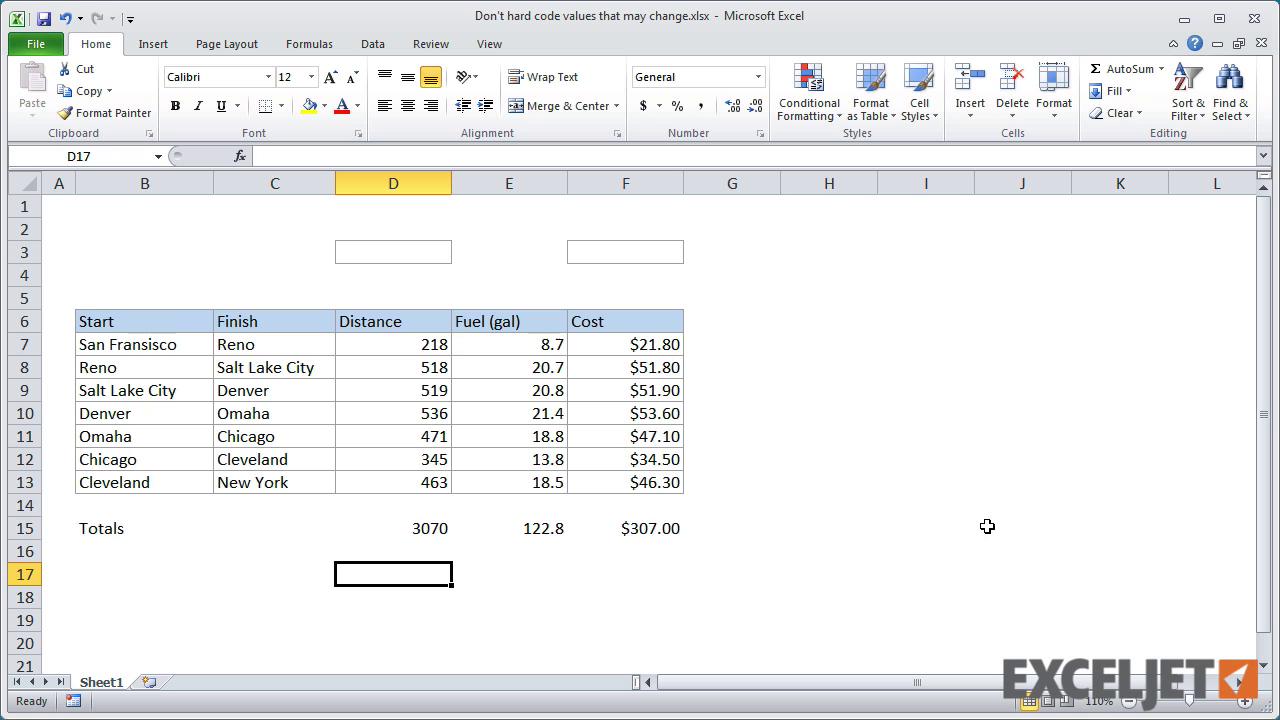
# - Change the fuel formula in E7 to =D7/24 and copy it down through E13
pyautogui.click(545, 348)
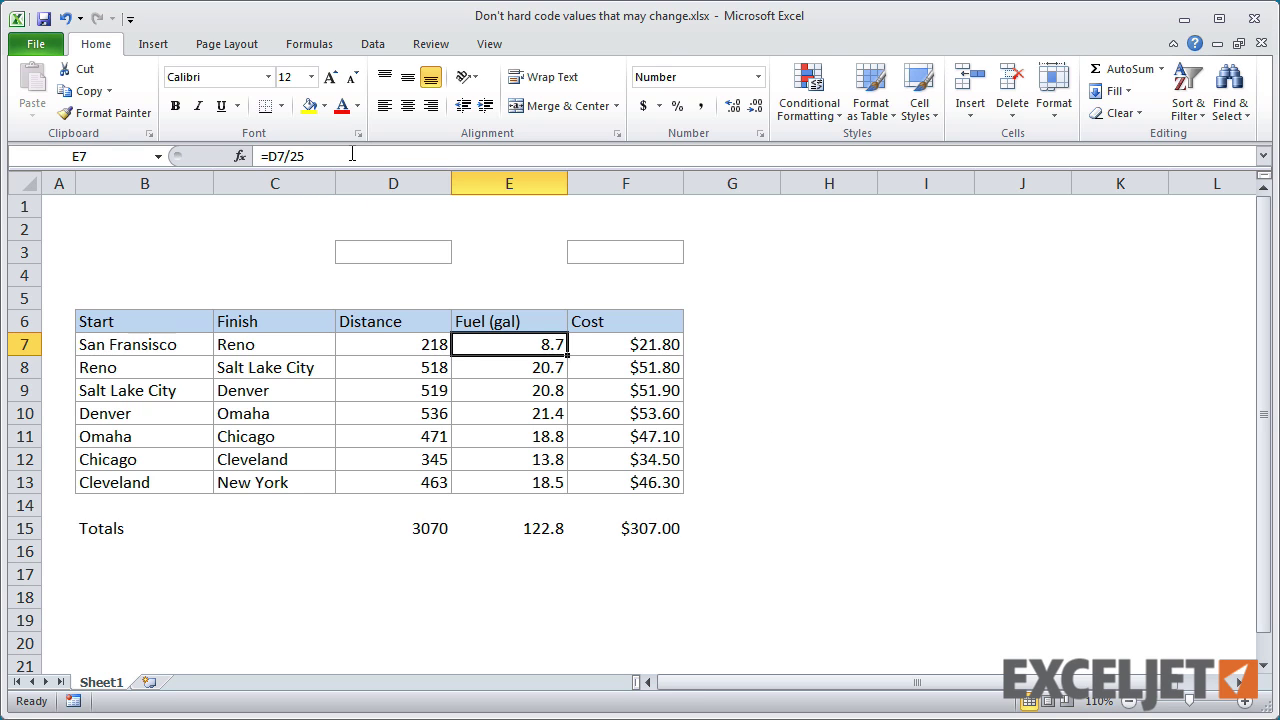
pyautogui.press('F2')
pyautogui.press('BackSpace')
pyautogui.write('4')
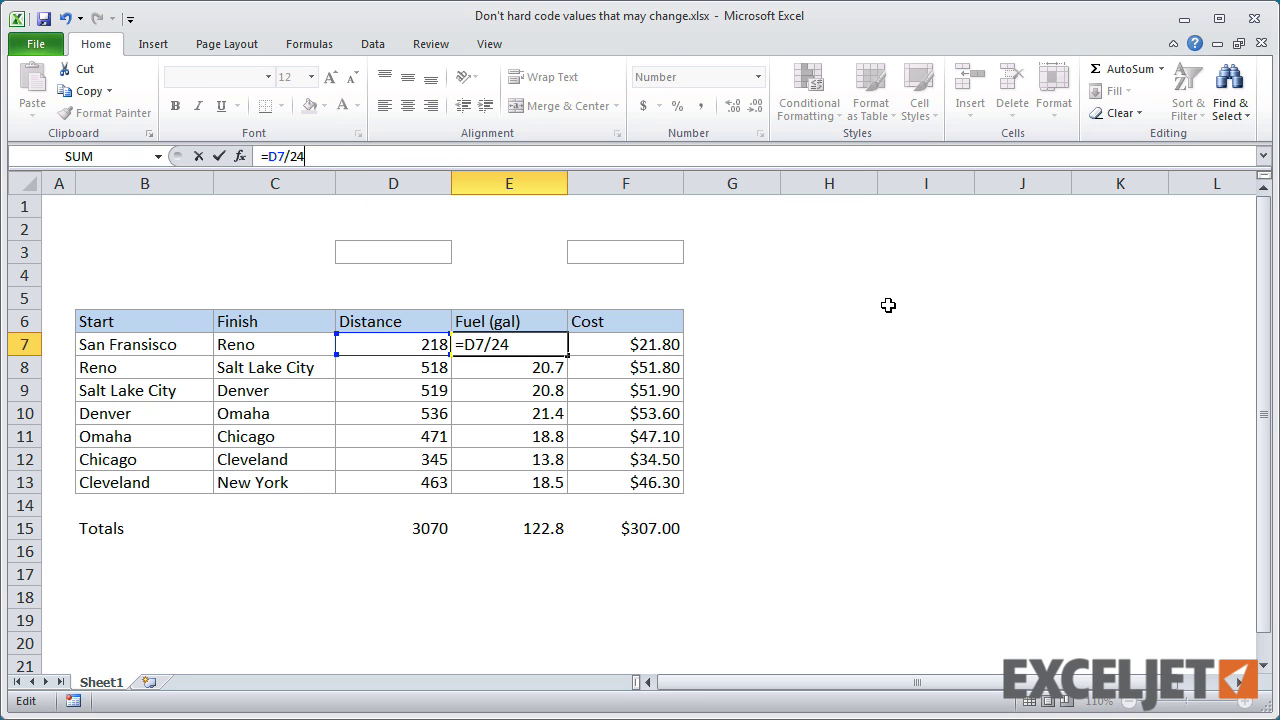
pyautogui.press('Return')
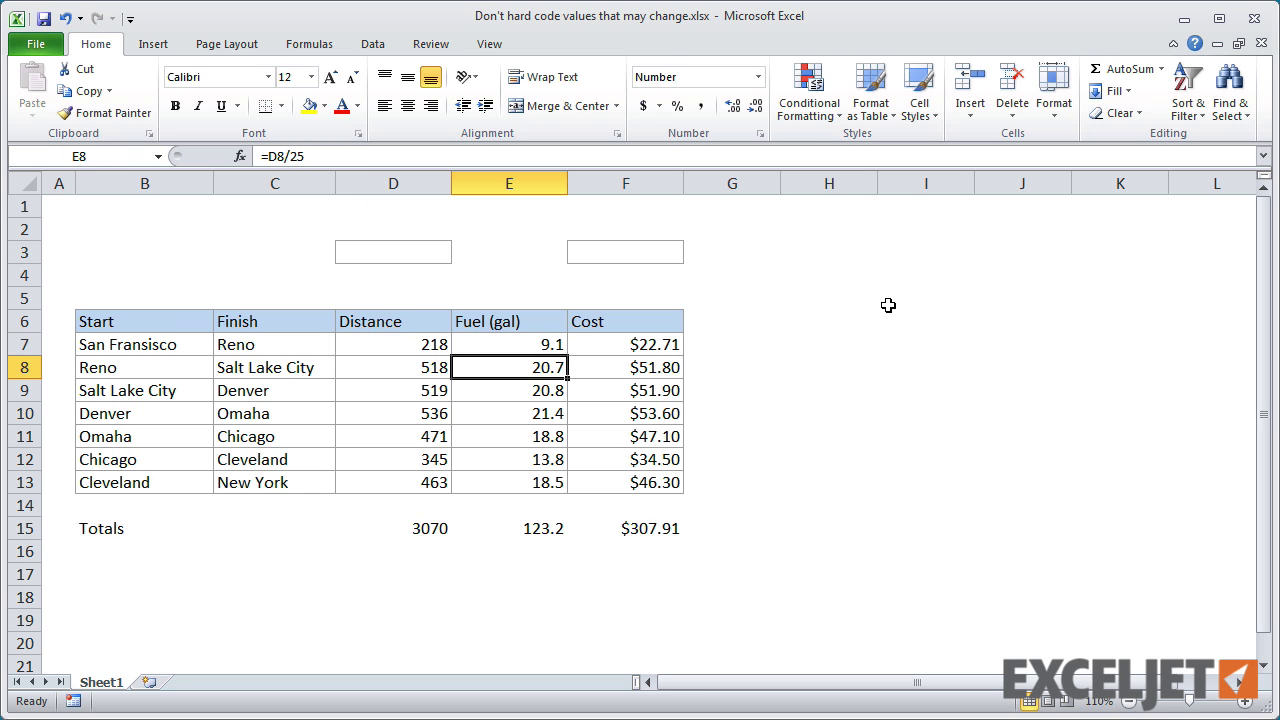
pyautogui.click(562, 346)
pyautogui.doubleClick(567, 352)
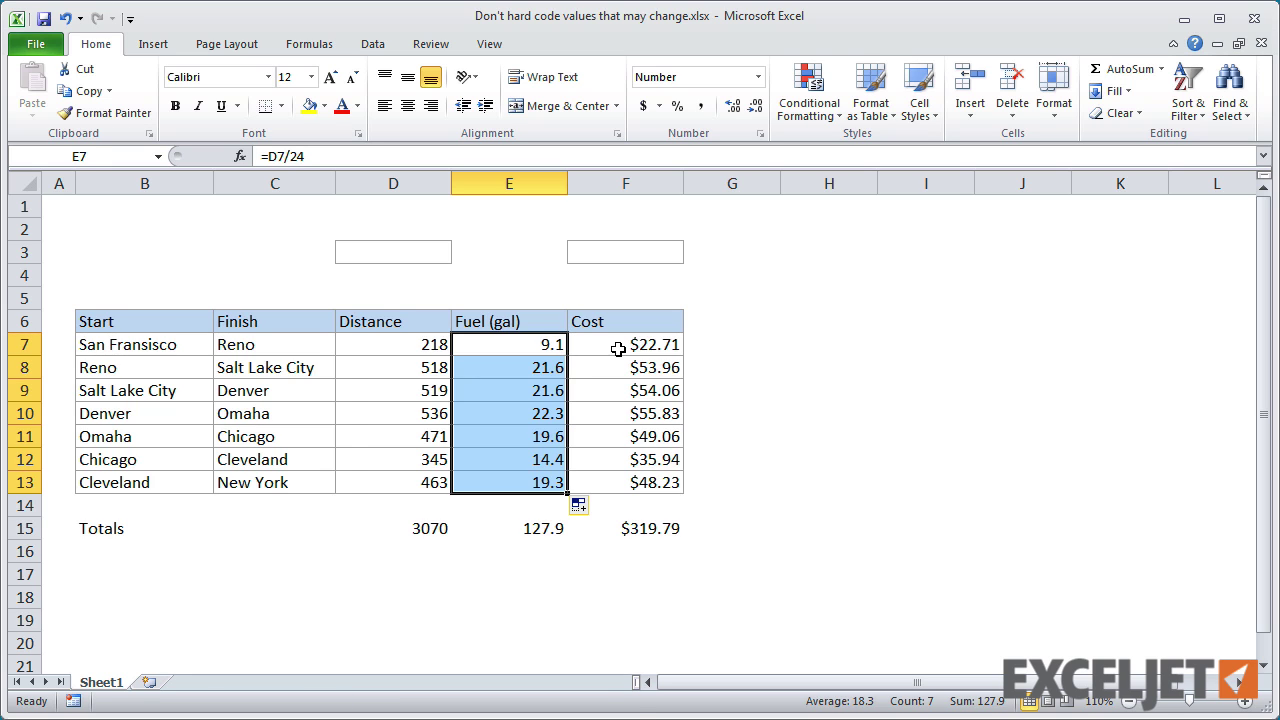
# - Change the Cost formula to =E7*2.30 for all of F7:F13 at once
pyautogui.moveTo(612, 346); pyautogui.dragTo(612, 482)
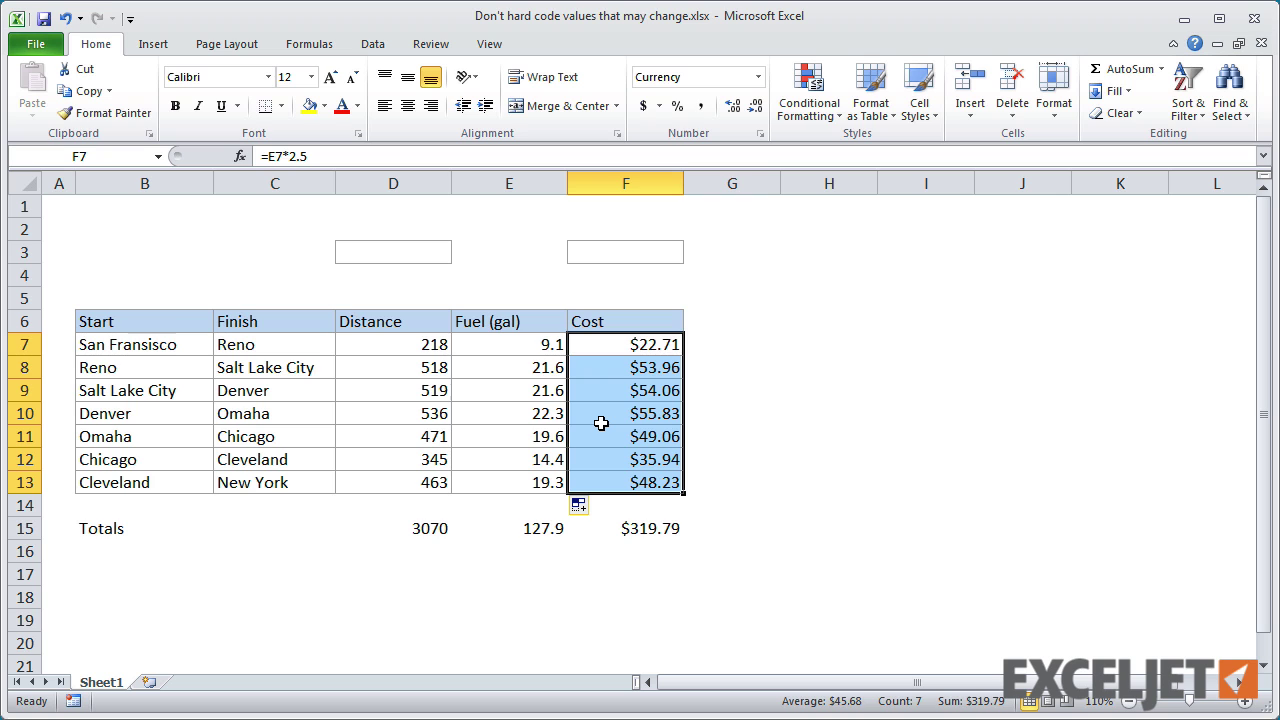
pyautogui.click(383, 157)
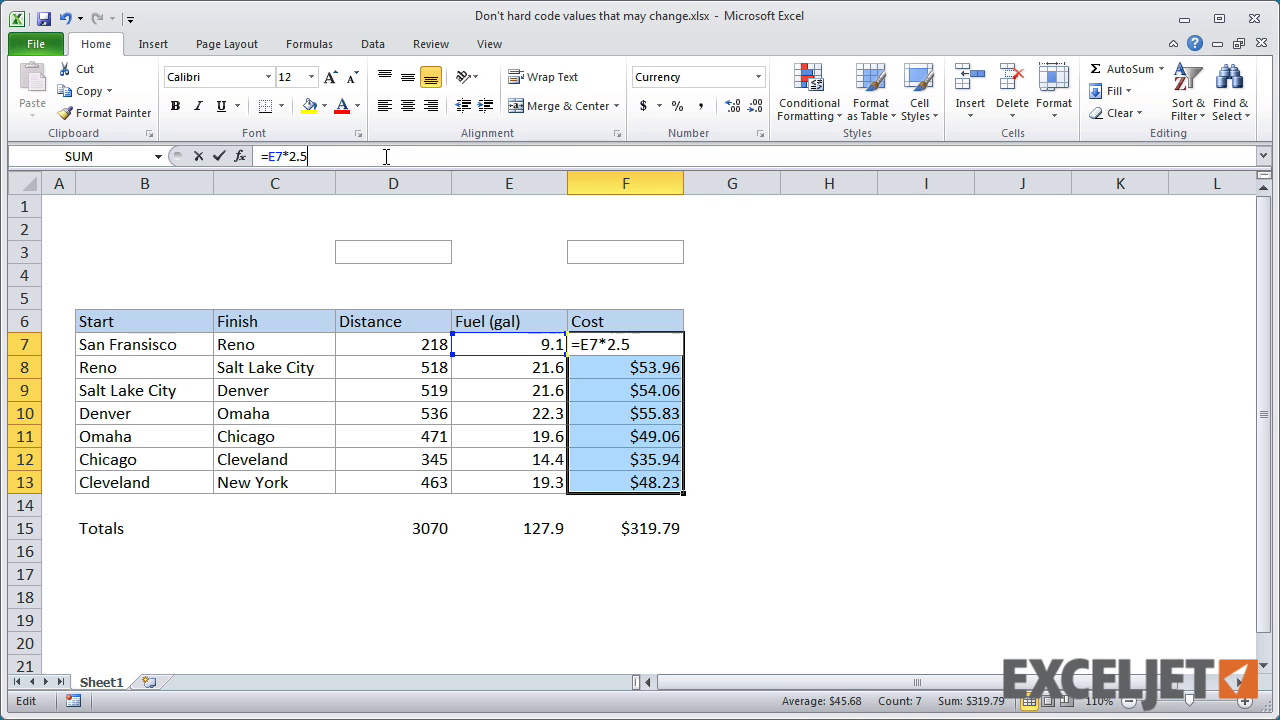
pyautogui.press('BackSpace')
pyautogui.write('30')
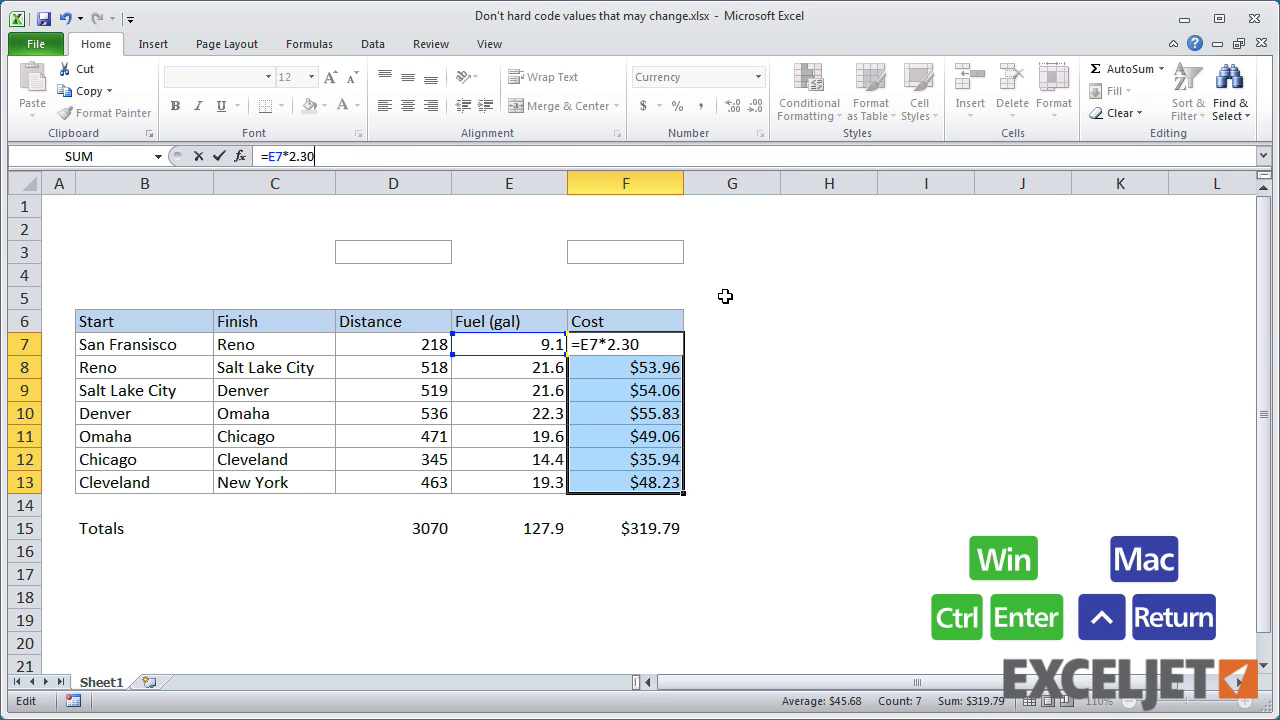
pyautogui.hotkey('ctrl', 'Return')
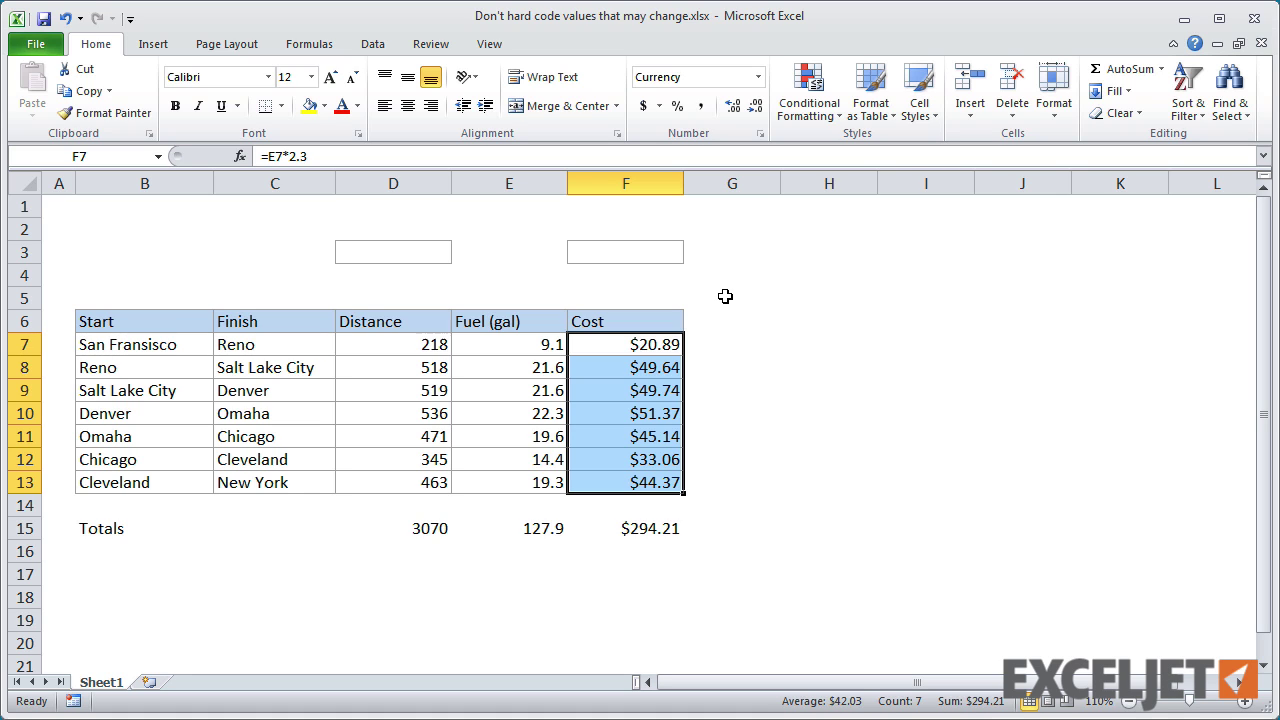
# - Label the two input cells above the table with "Miles per gal" in C3 and "Cost per gal" in E3
pyautogui.click(308, 251)
pyautogui.write('M')
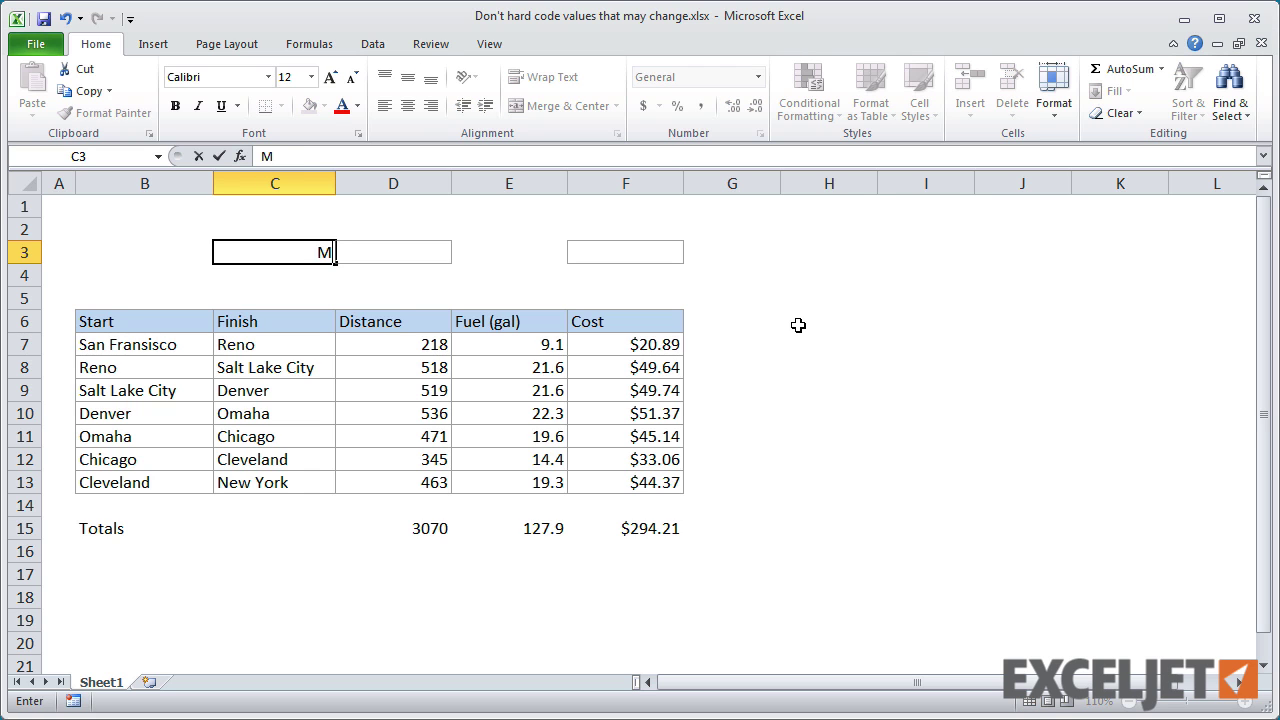
pyautogui.write('iles per gal')
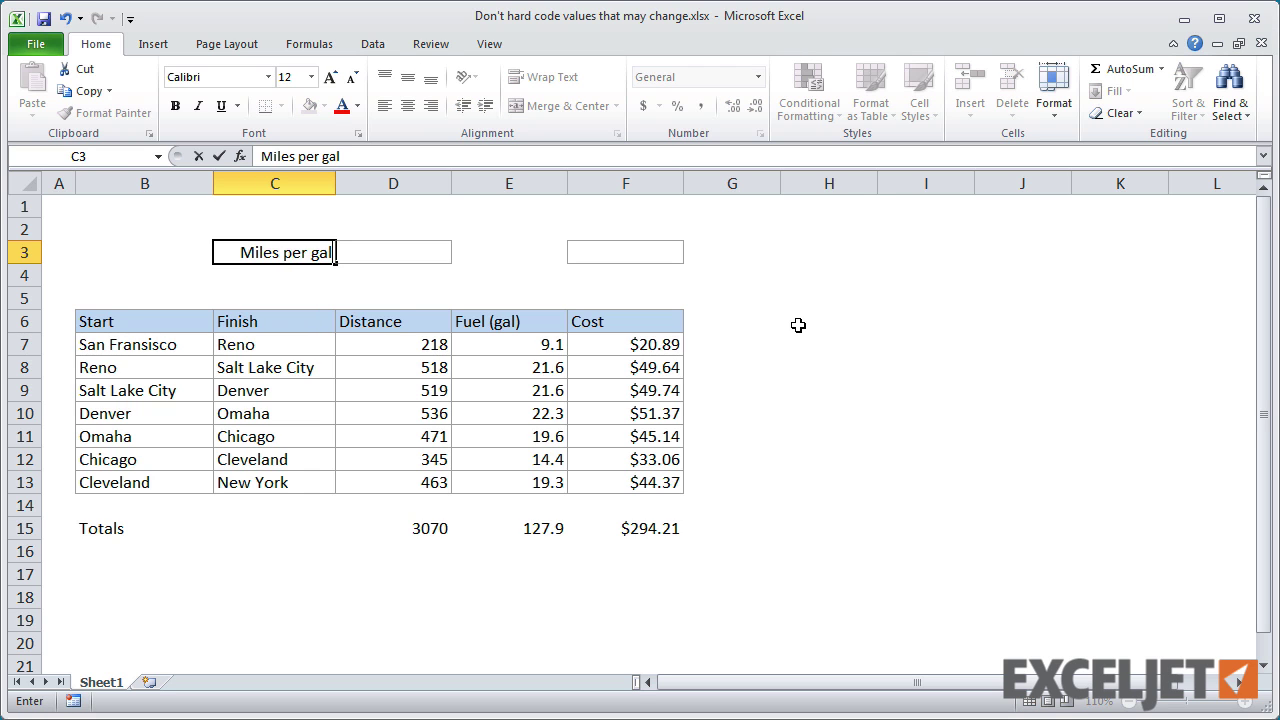
pyautogui.press('Tab')
pyautogui.press('Tab')
pyautogui.write('C')
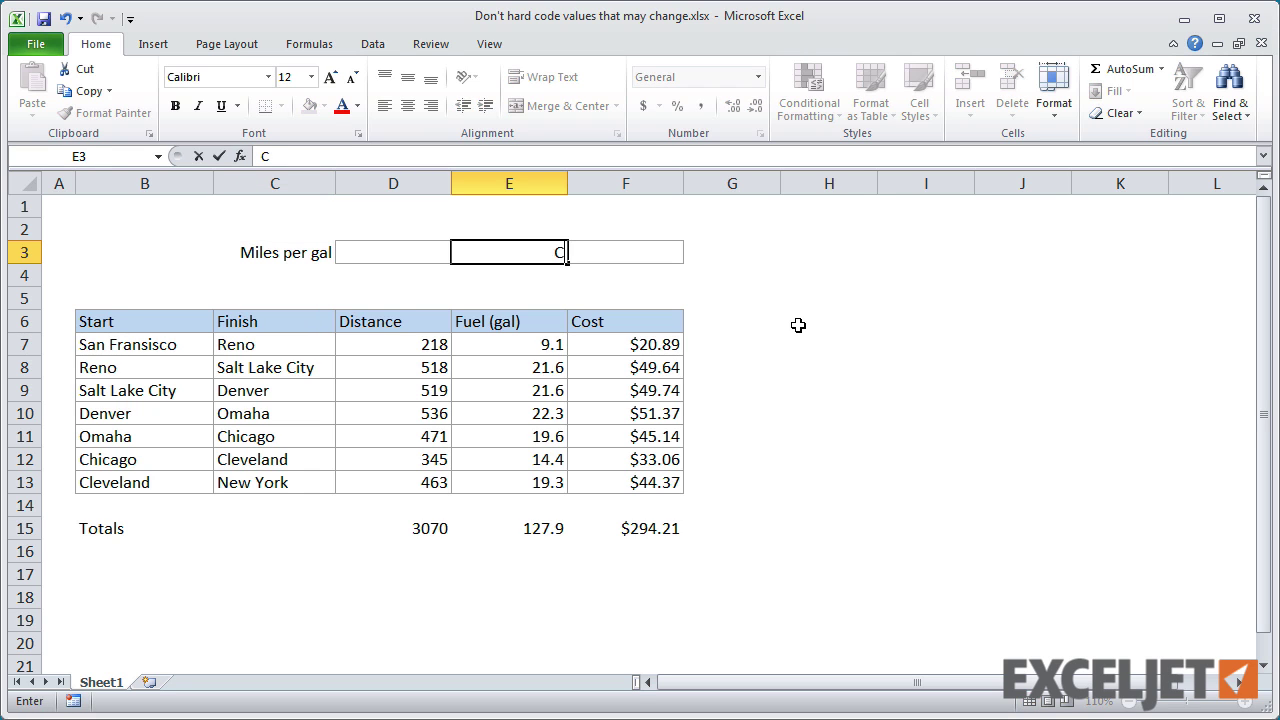
pyautogui.write('ost per gal')
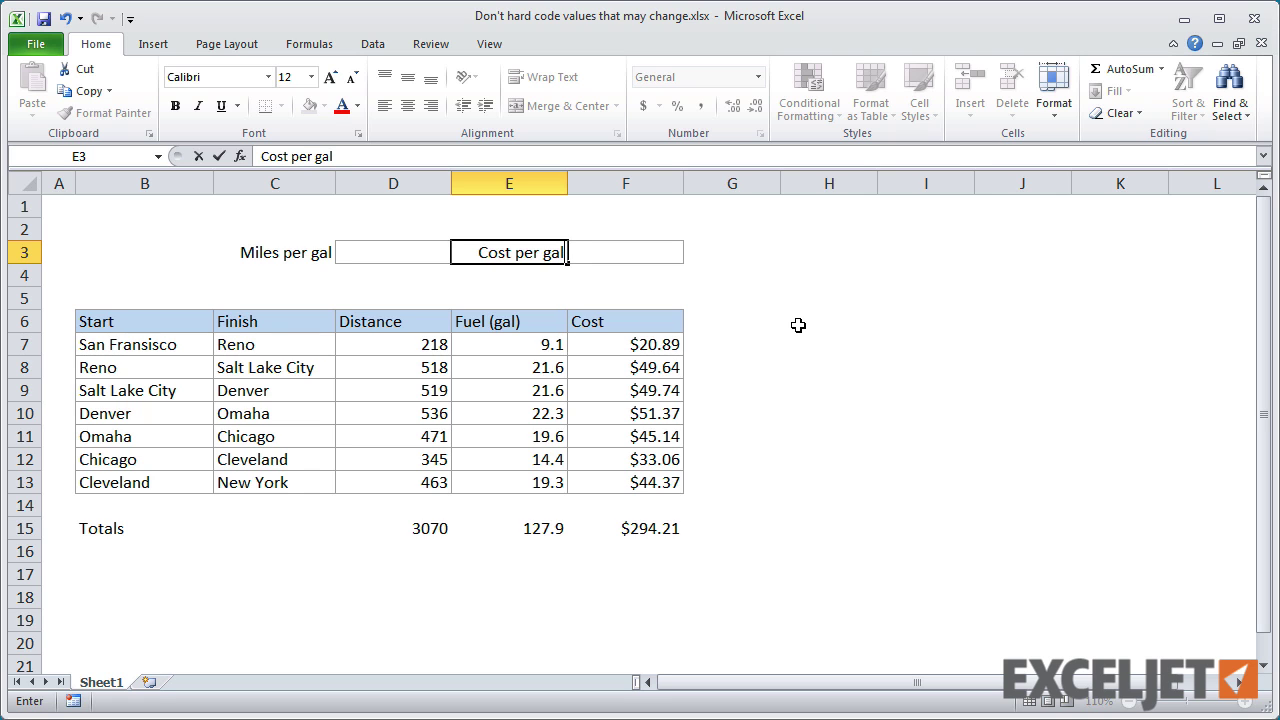
pyautogui.press('Return')
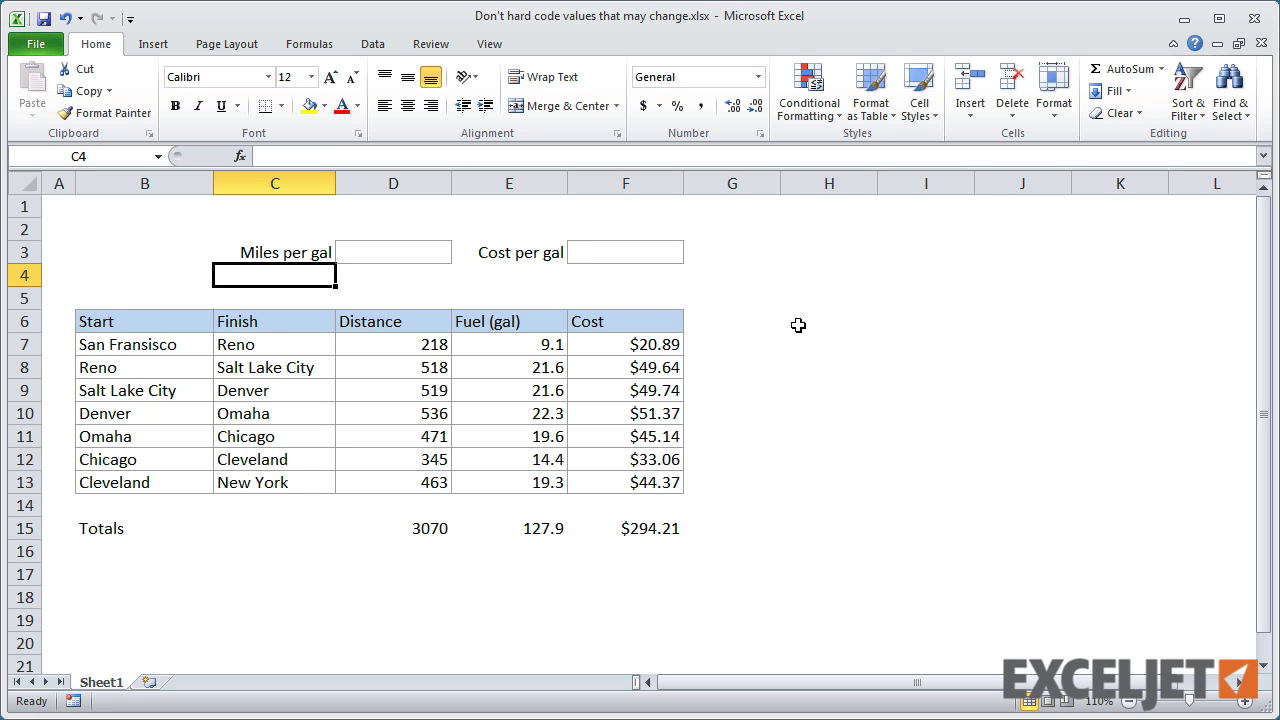
# - Enter 25 as the miles per gallon in D3 and 2.50 as the cost per gallon in F3
pyautogui.click(402, 254)
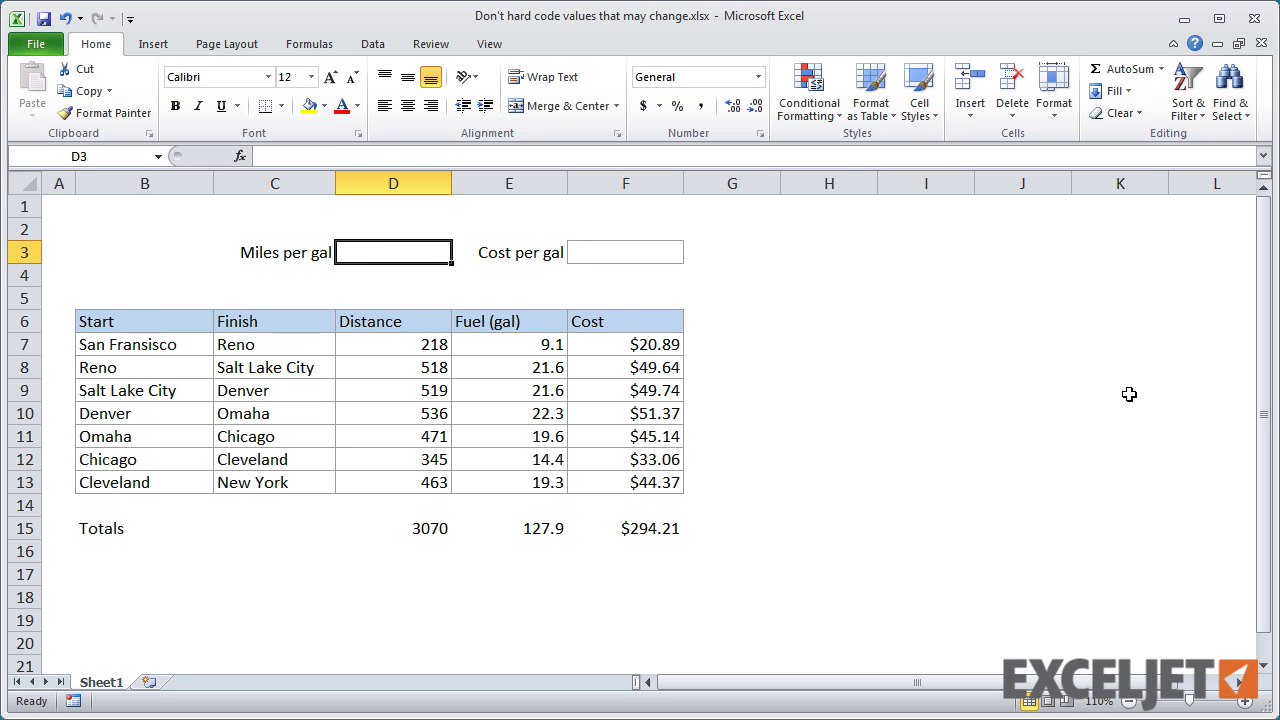
pyautogui.write('25')
pyautogui.press('Tab')
pyautogui.press('Tab')
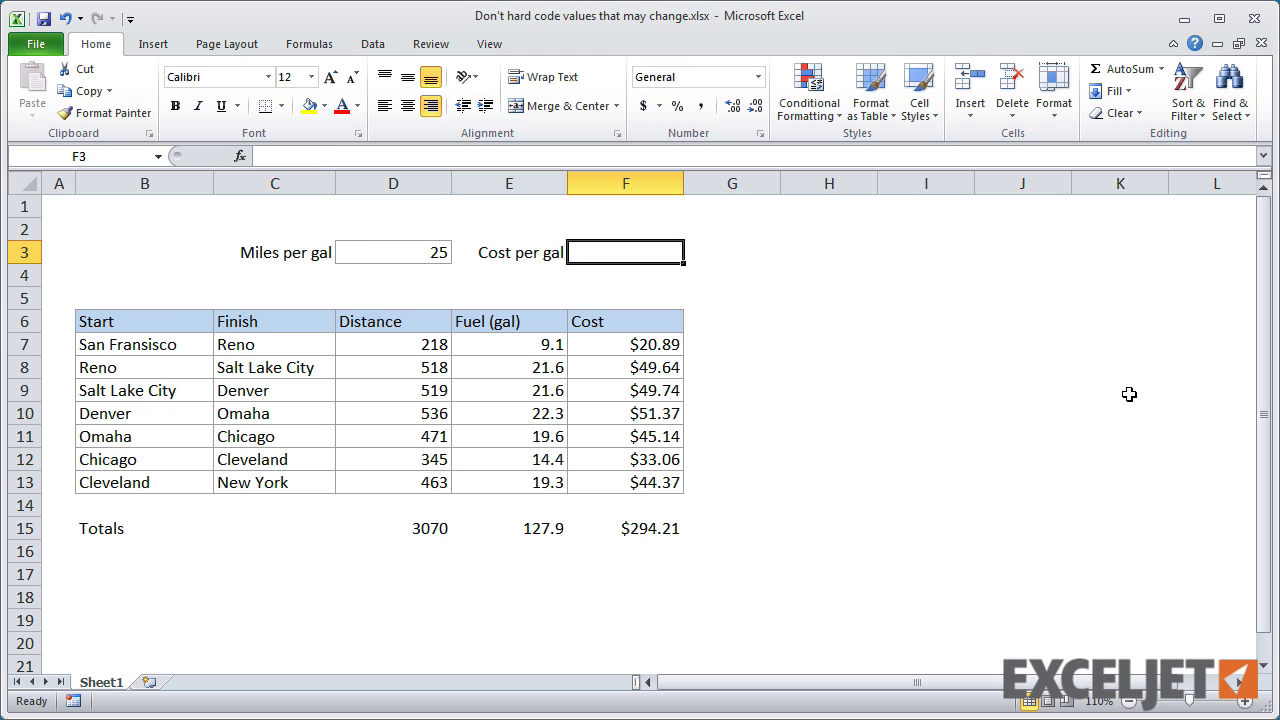
pyautogui.write('2.50')
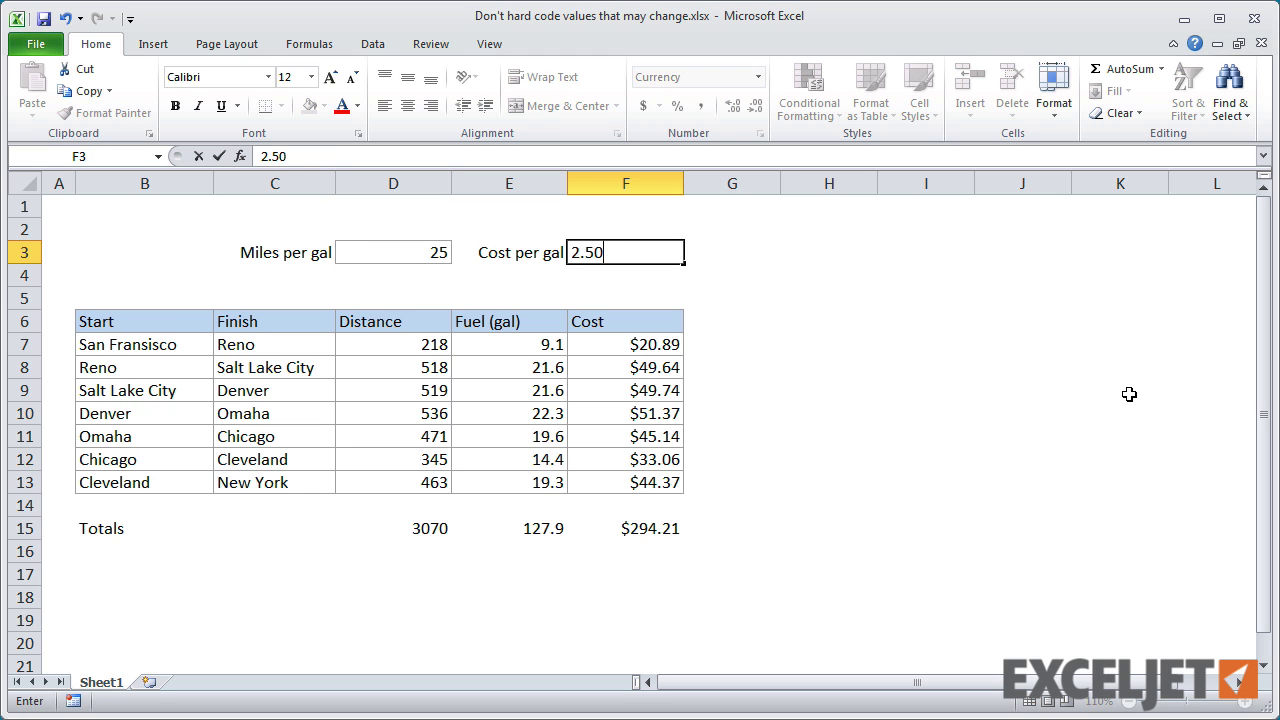
pyautogui.press('Return')
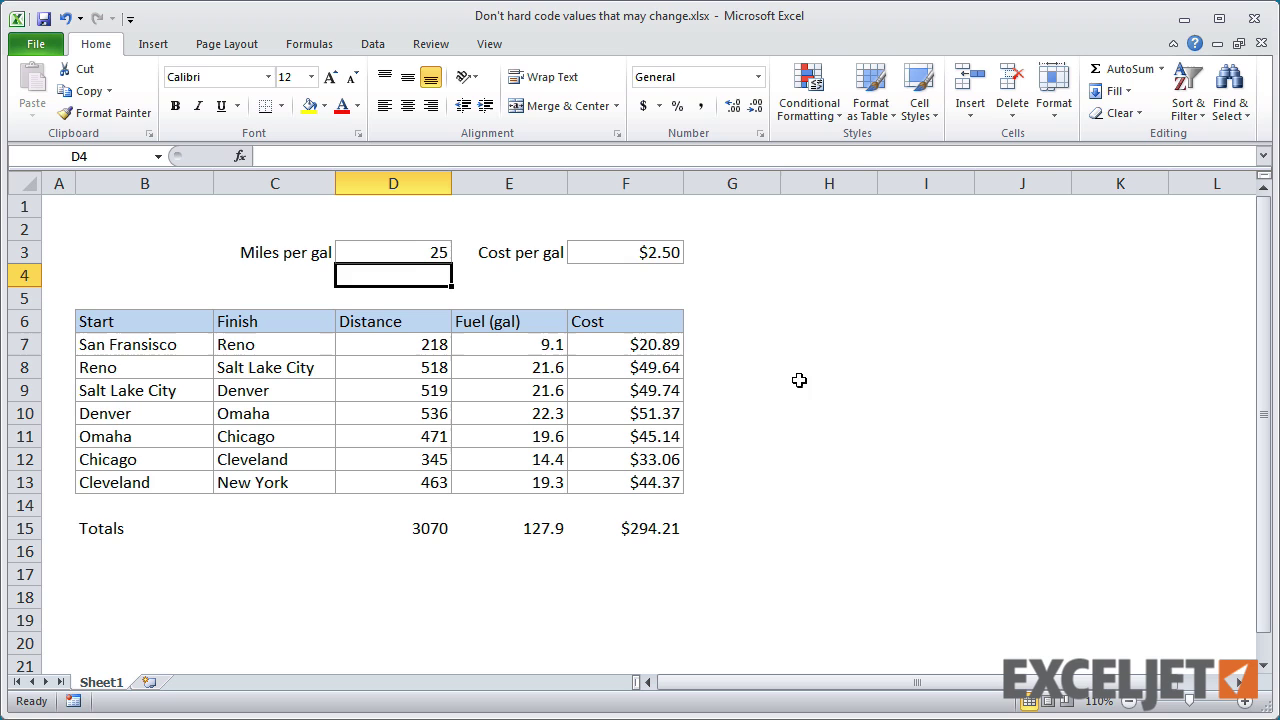
# - Replace the hard-coded mileage in the Fuel formulas of E7:E13 with an absolute reference, using =D7/$D$3
pyautogui.click(513, 341)
pyautogui.moveTo(513, 341); pyautogui.dragTo(517, 483)
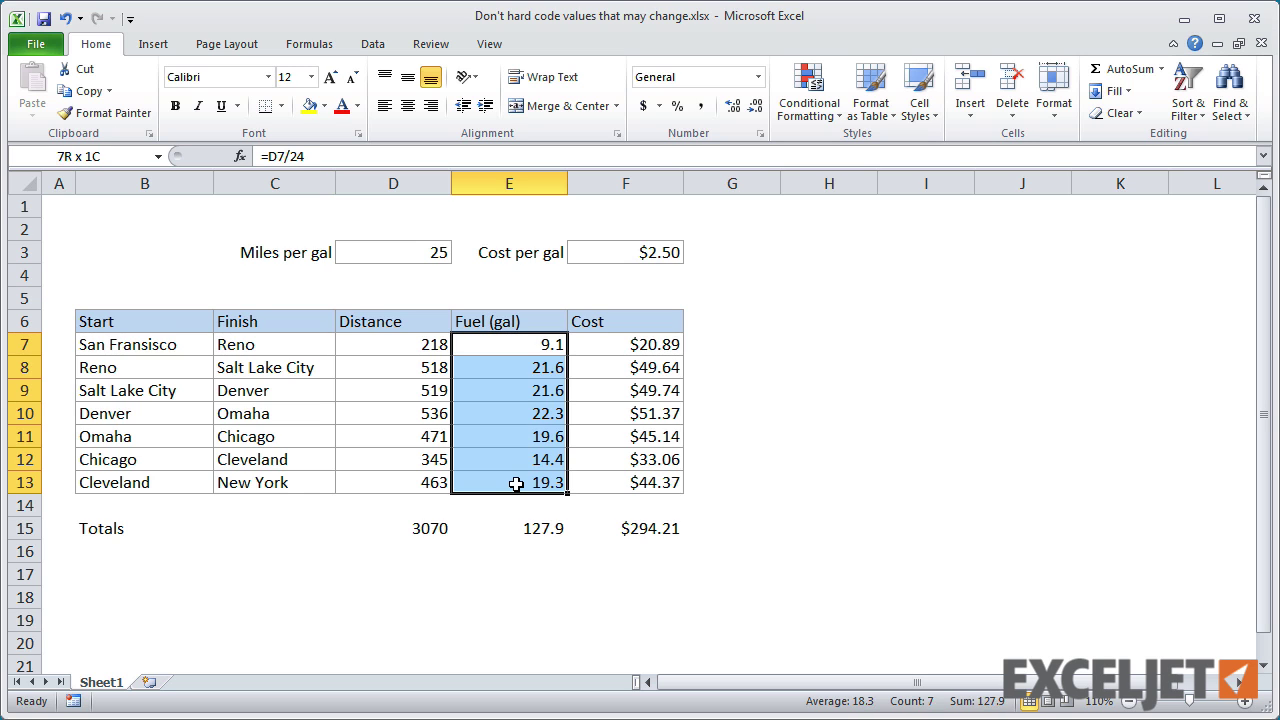
pyautogui.press('F2')
pyautogui.press('BackSpace')
pyautogui.press('BackSpace')
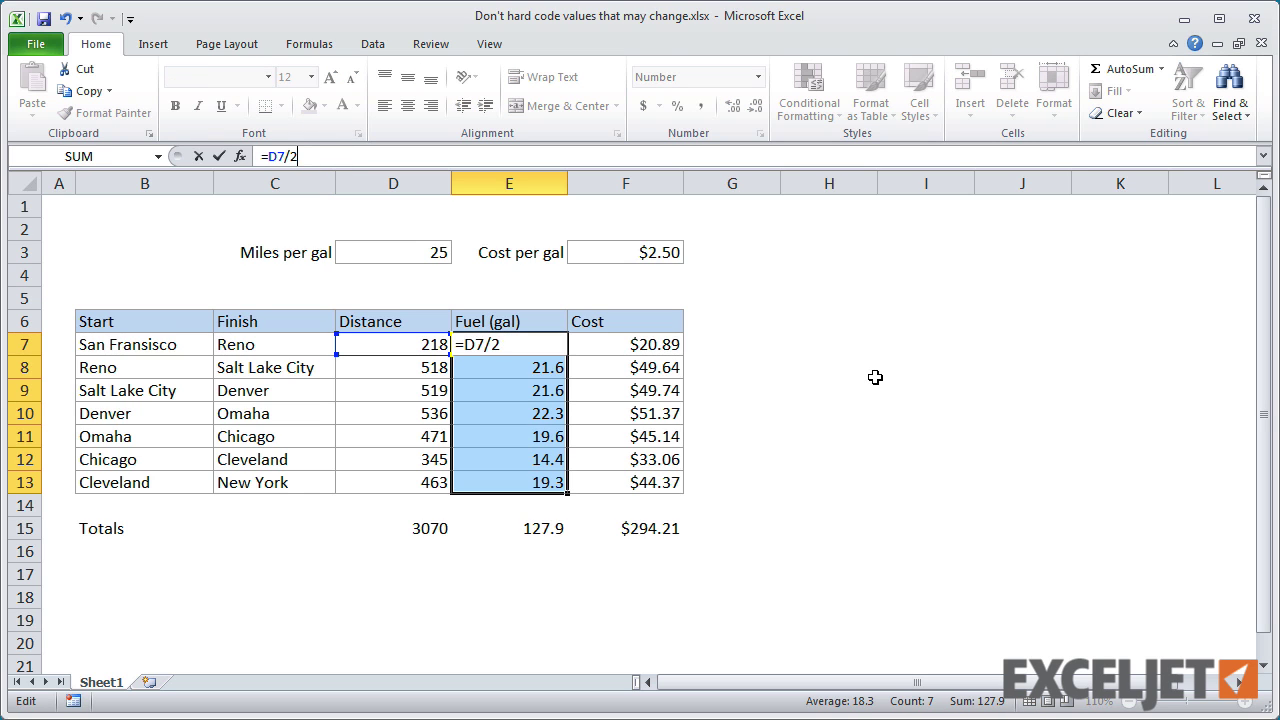
pyautogui.click(447, 258)
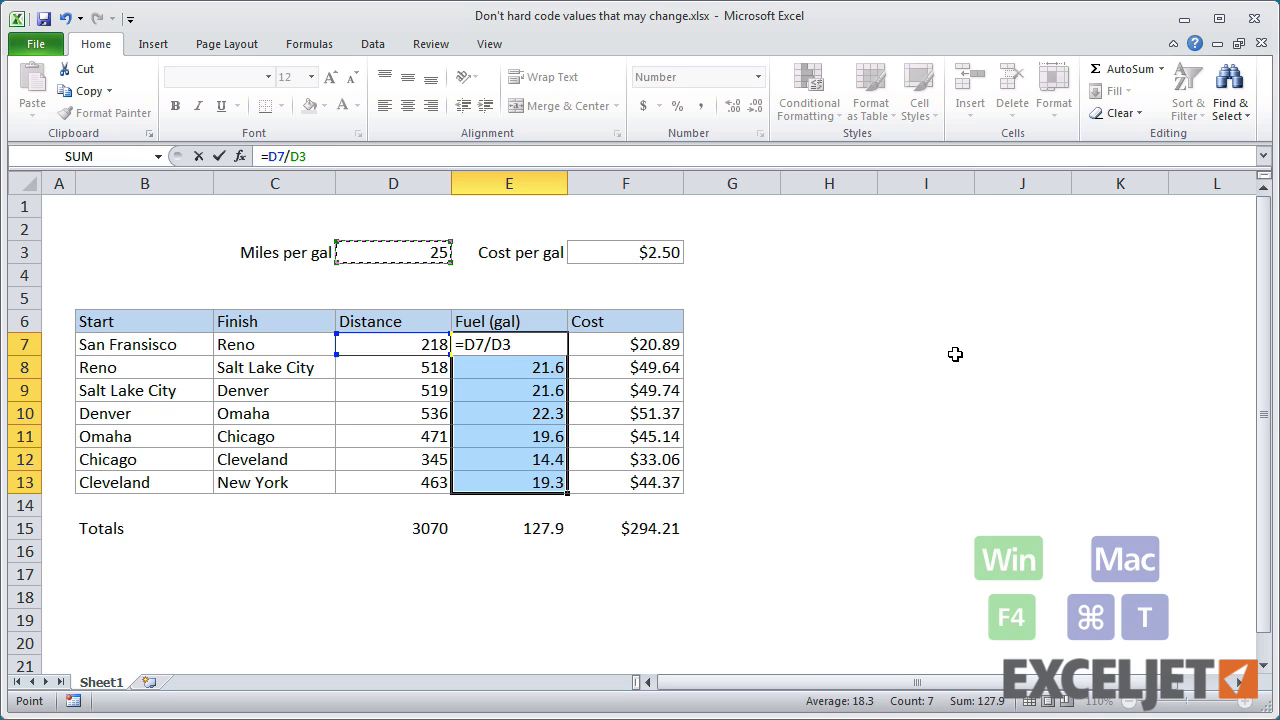
pyautogui.press('F4')
pyautogui.hotkey('ctrl', 'Return')
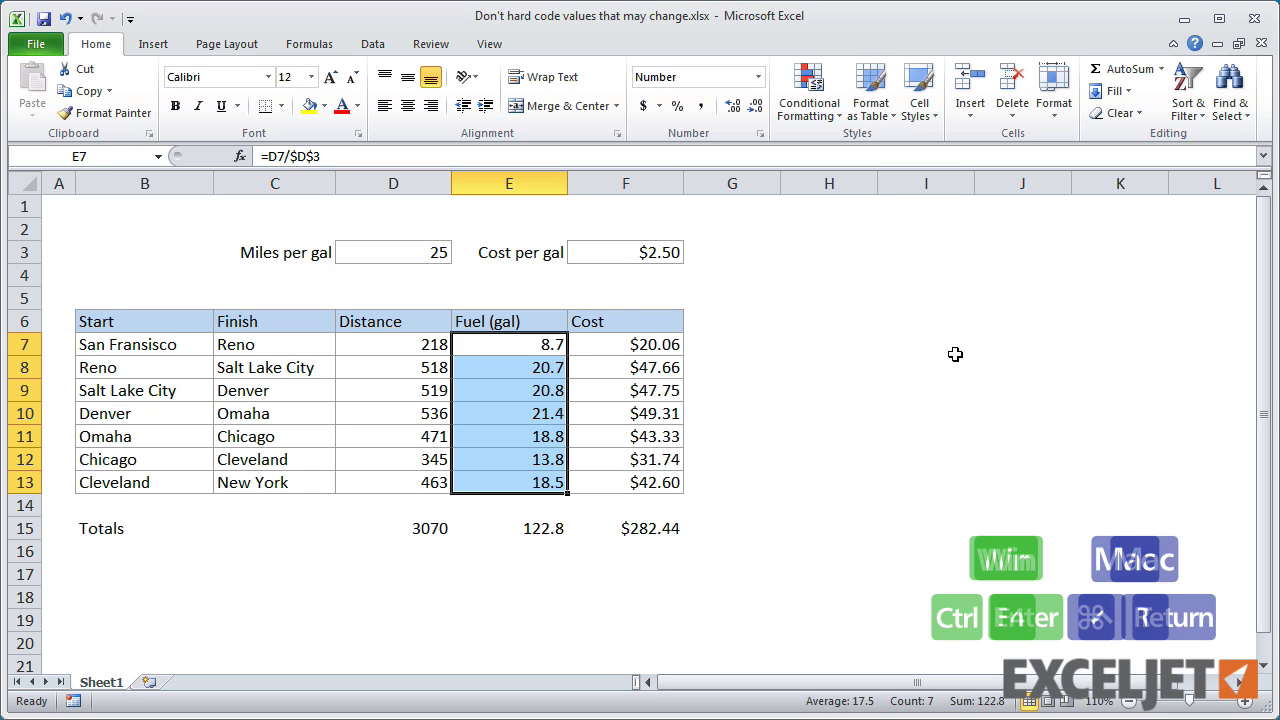
# - Replace the hard-coded fuel price in the Cost formulas of F7:F13 with an absolute reference, using =E7*$F$3
pyautogui.moveTo(634, 351); pyautogui.dragTo(634, 476)
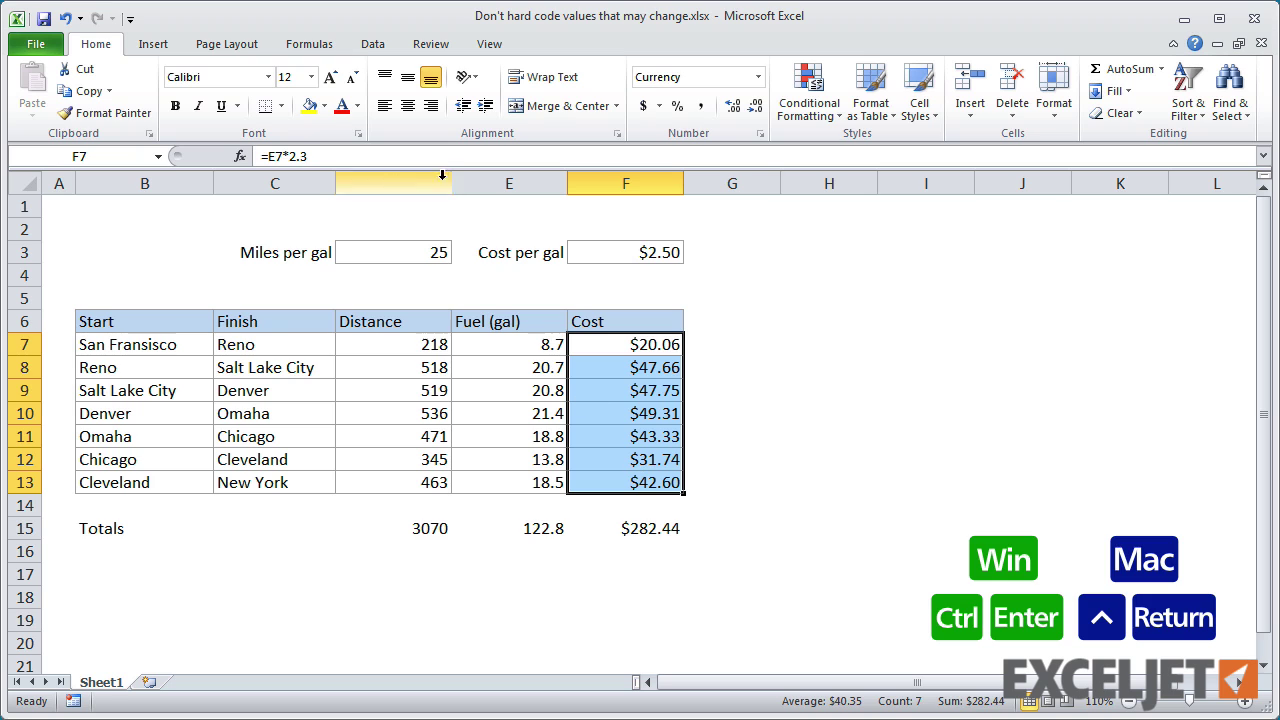
pyautogui.click(439, 155)
pyautogui.press('BackSpace')
pyautogui.press('BackSpace')
pyautogui.press('BackSpace')
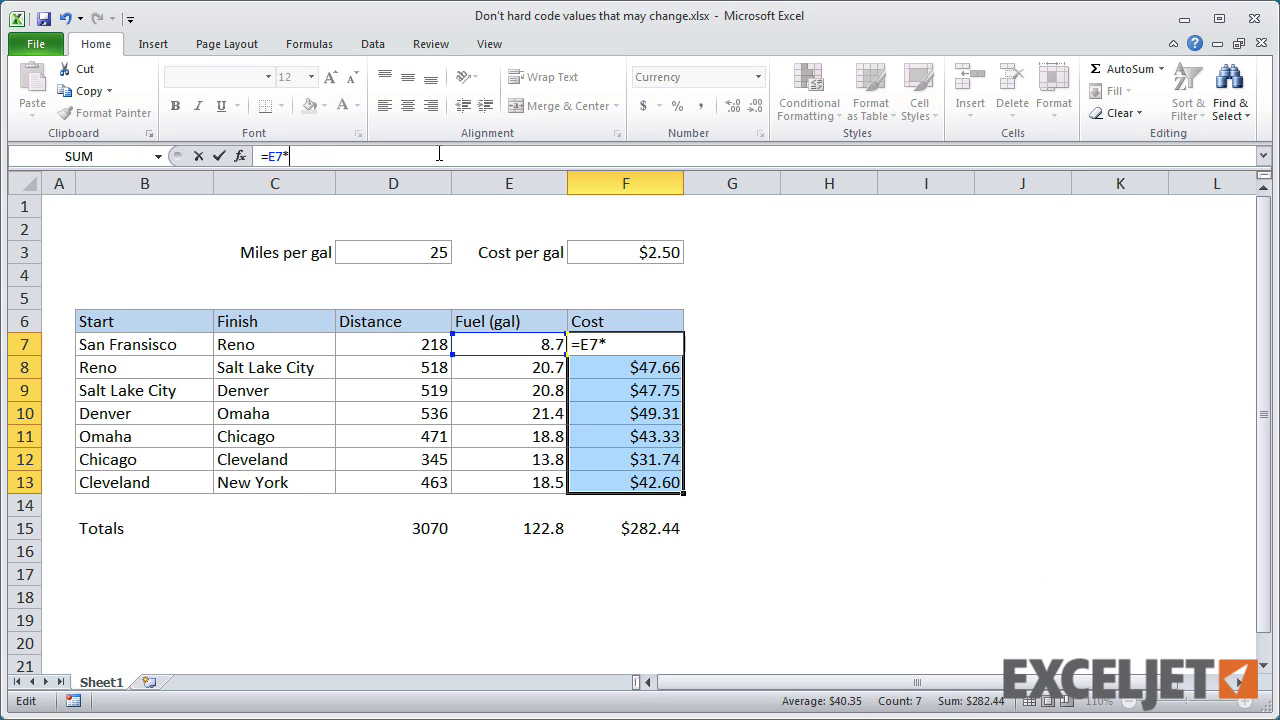
pyautogui.click(626, 252)
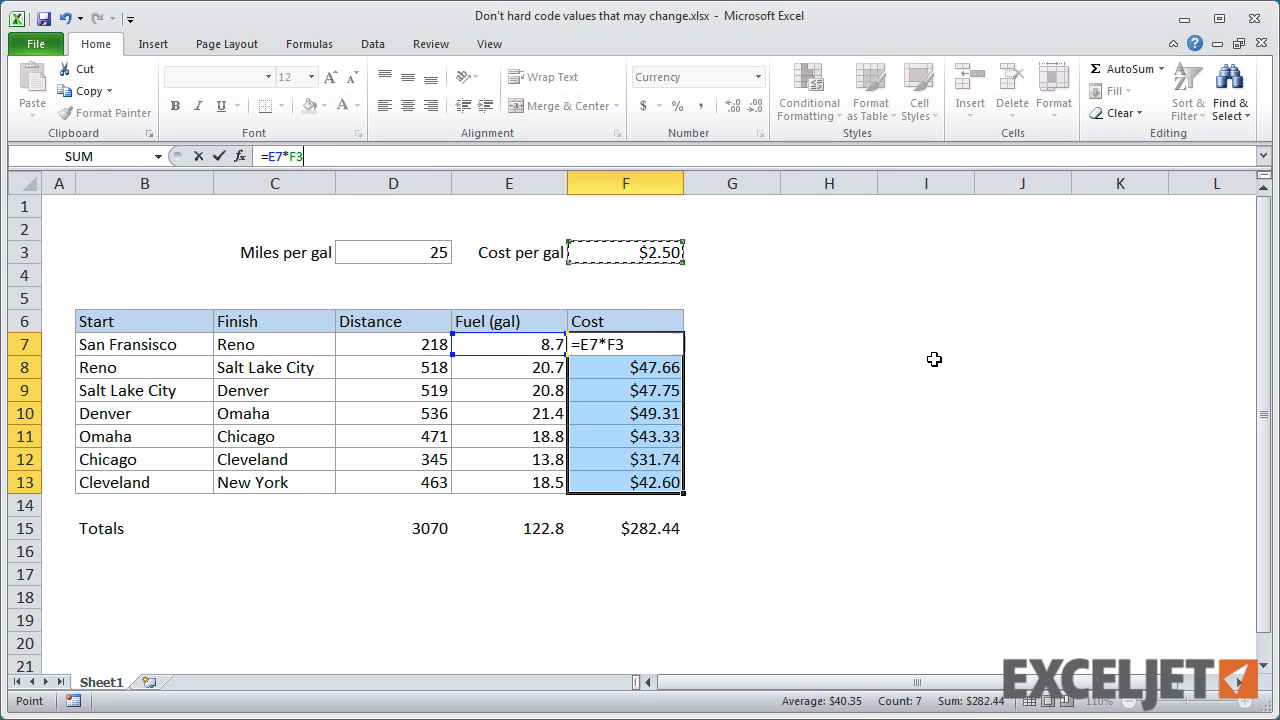
pyautogui.press('F4')
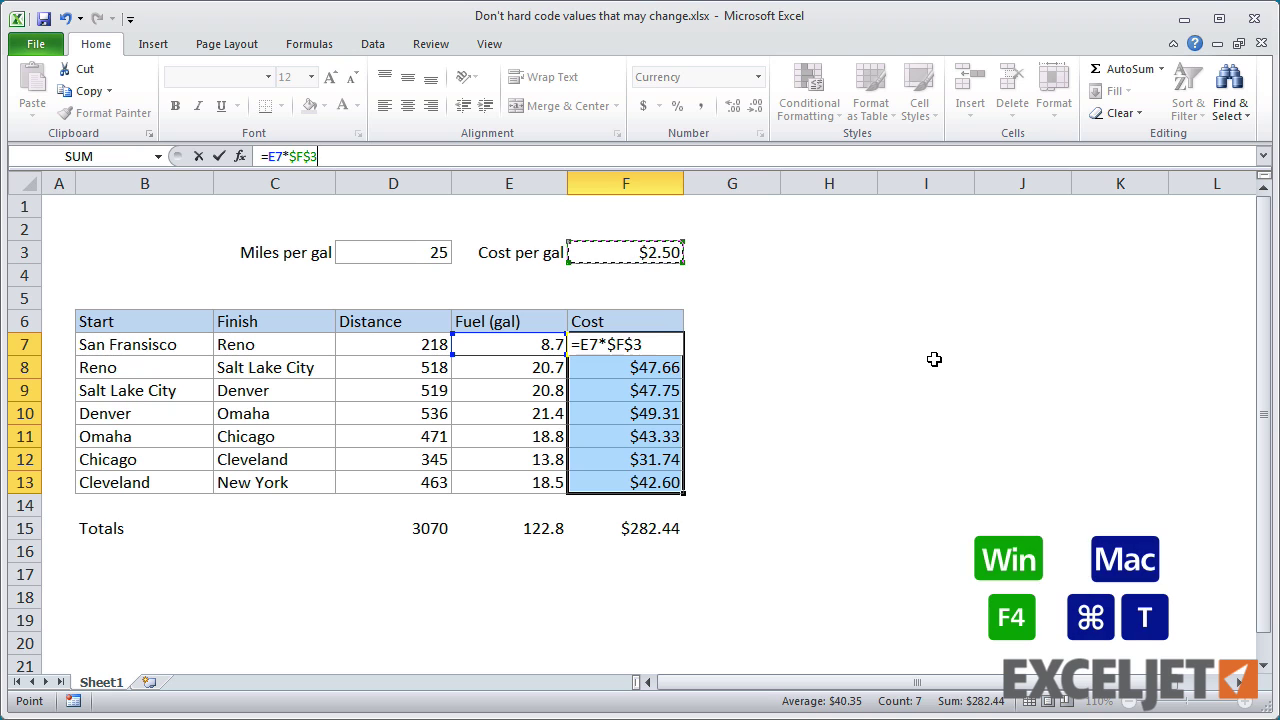
pyautogui.hotkey('ctrl', 'Return')
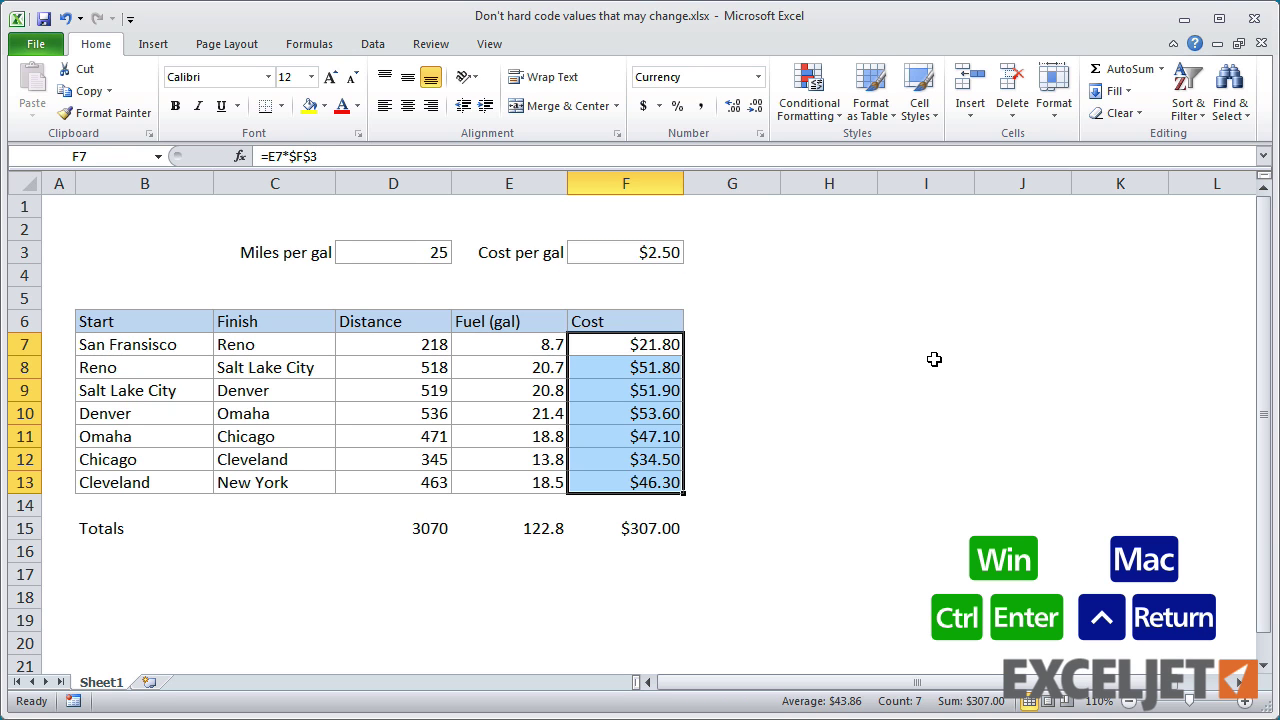
# - Change the miles per gallon in D3 to 24 and the cost per gallon in F3 to 2.30
pyautogui.click(434, 254)
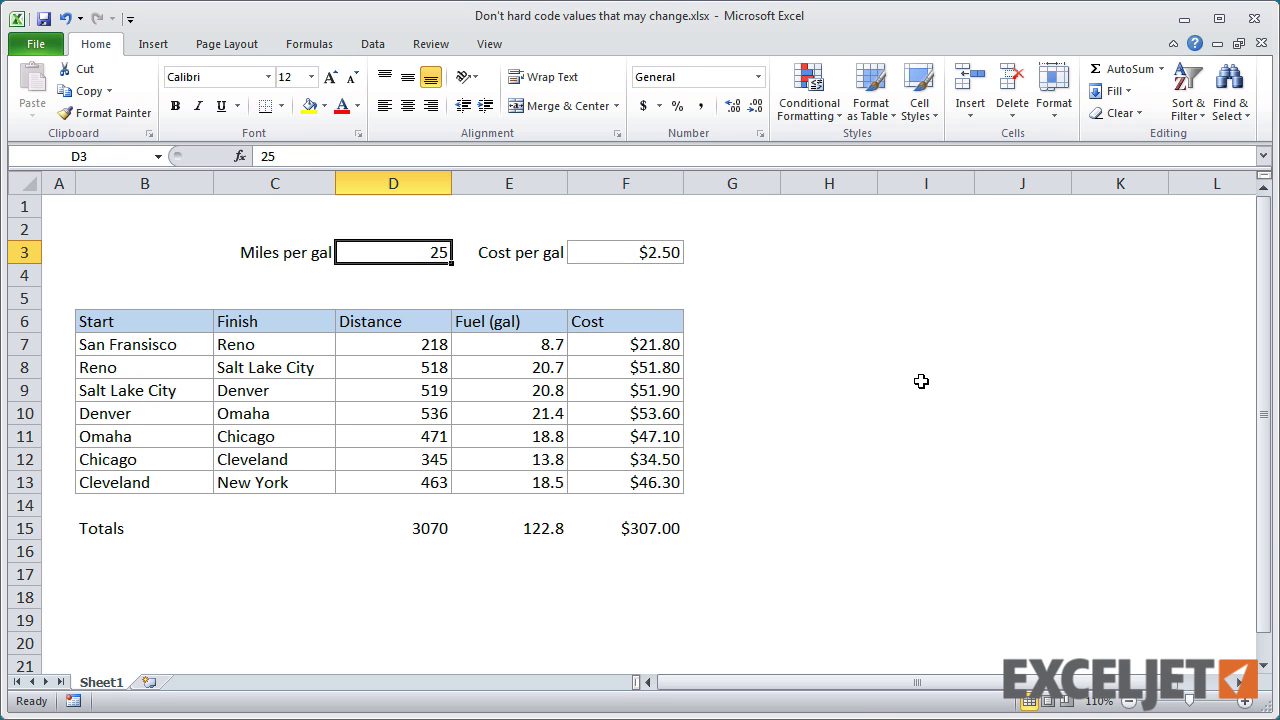
pyautogui.write('24')
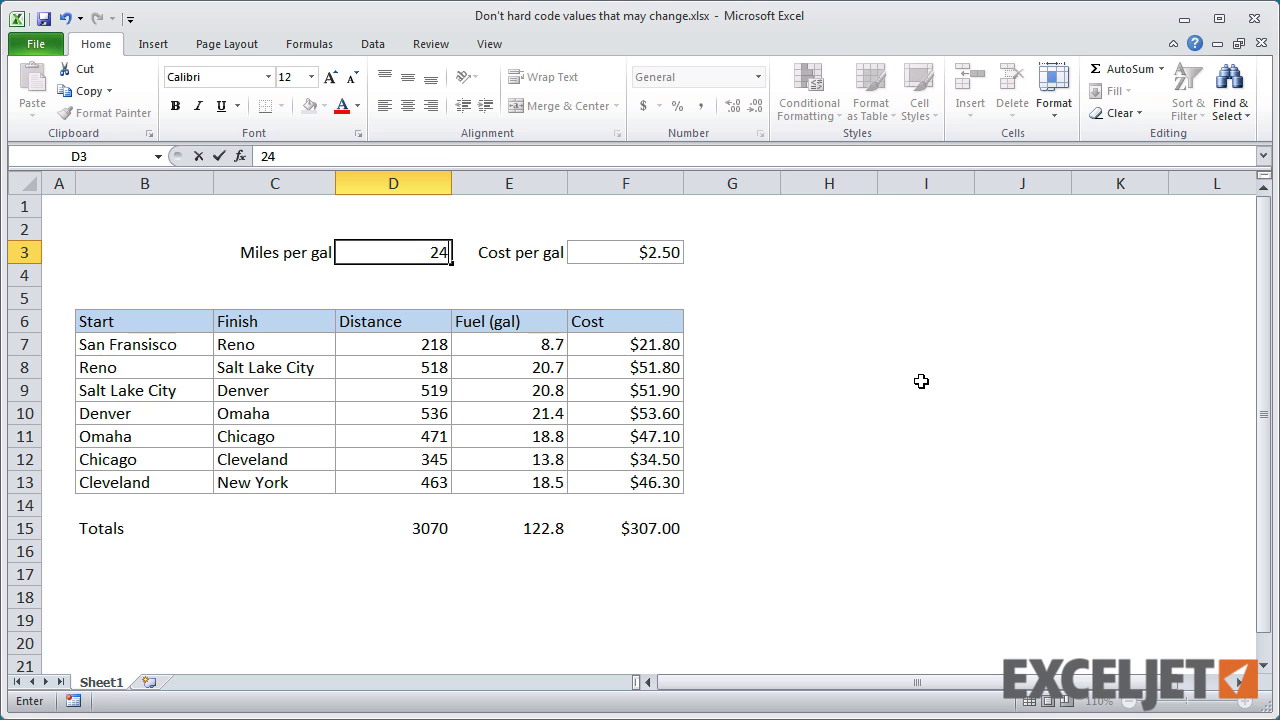
pyautogui.press('Return')
pyautogui.click(674, 252)
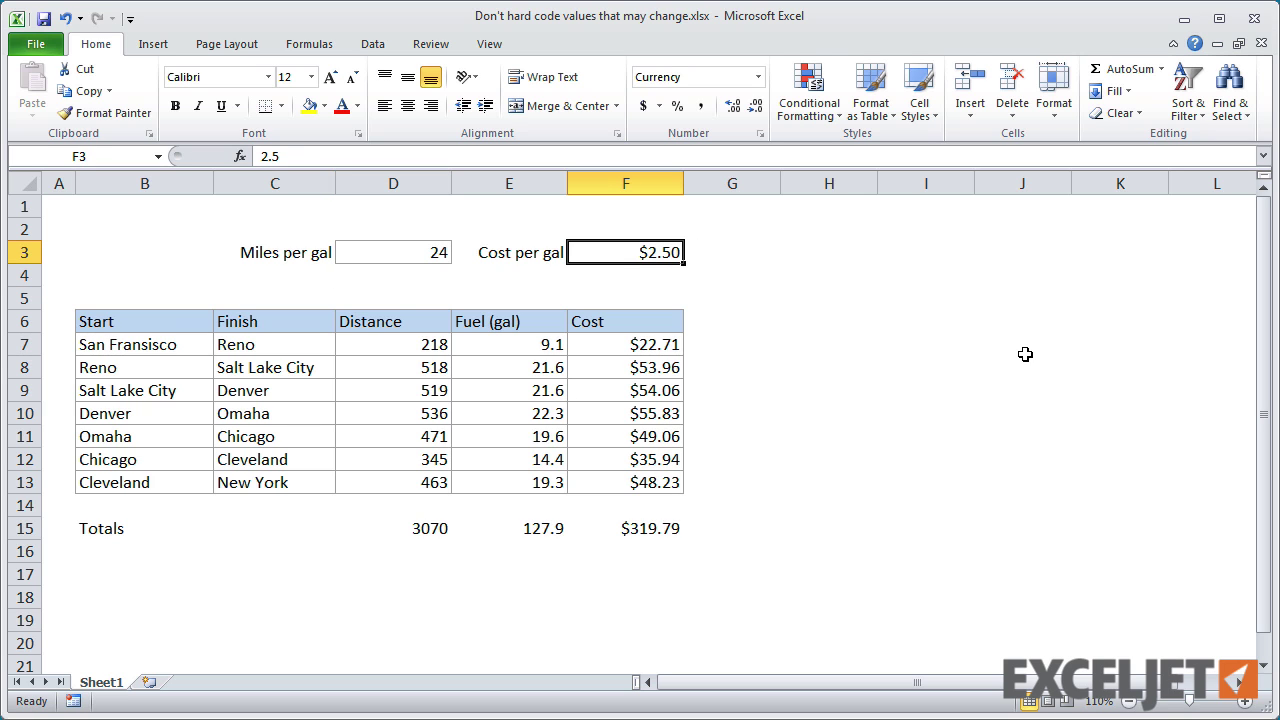
pyautogui.write('2.30')
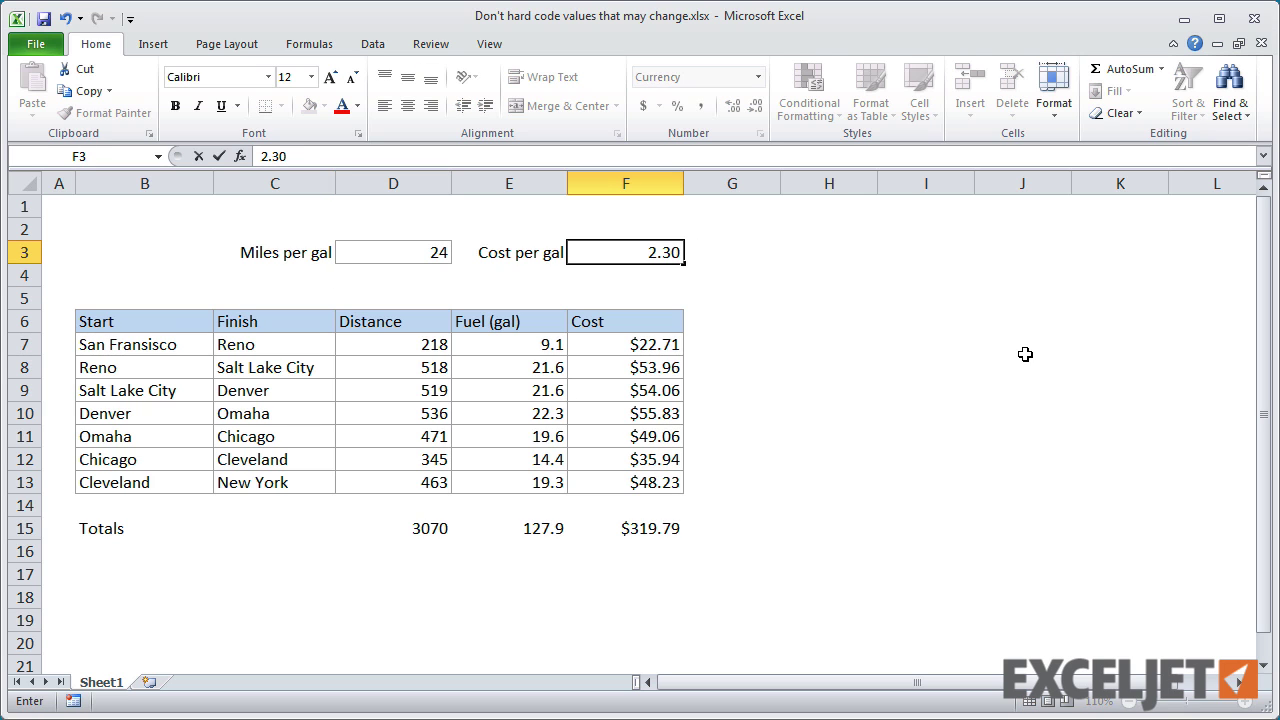
pyautogui.hotkey('ctrl', 'Return')
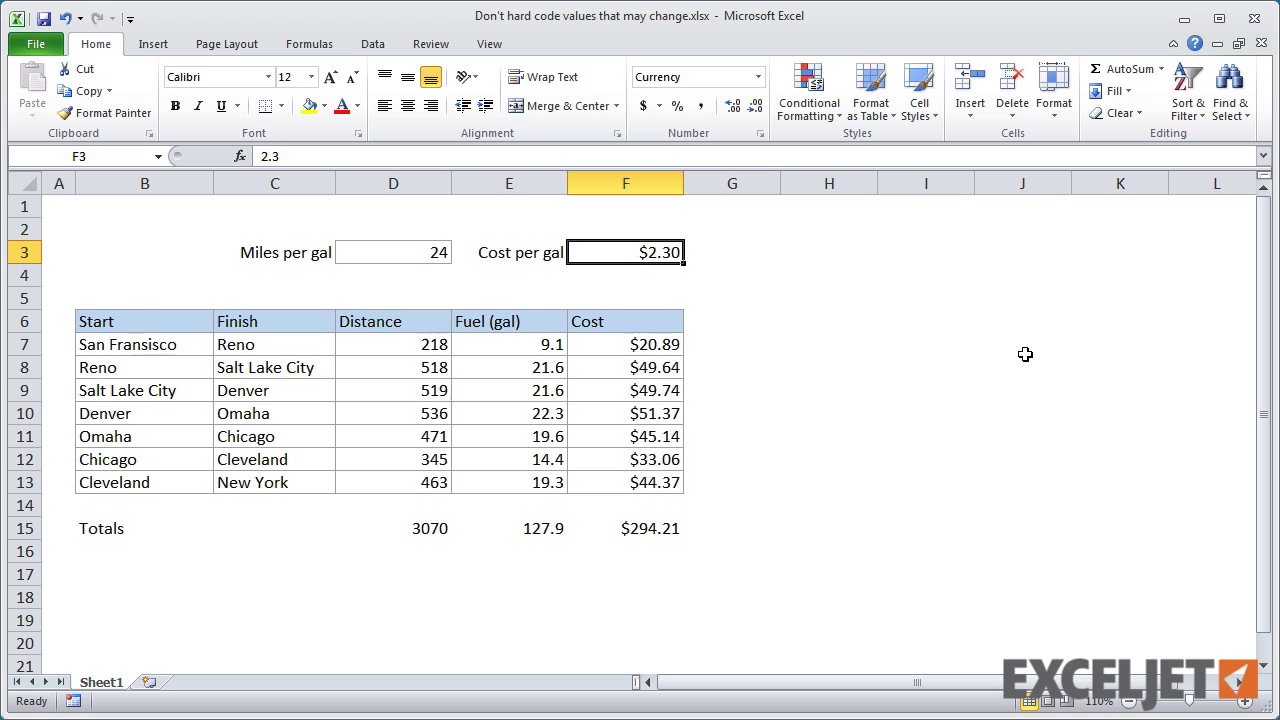